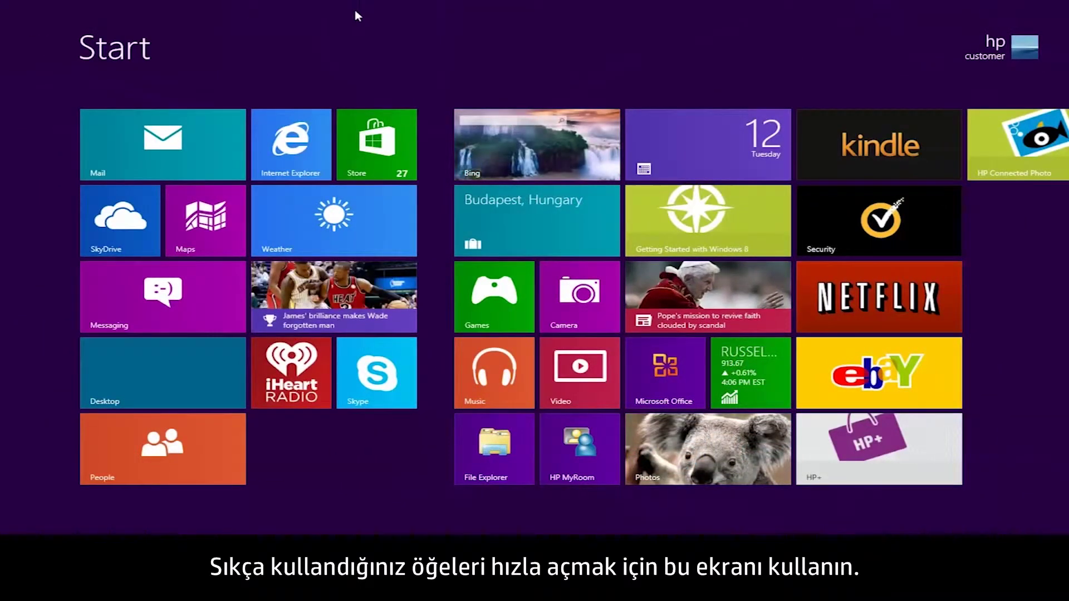
Leave the Start screen for the desktop using the Desktop tile
{"action": "left_click", "coordinate": [161, 361]}
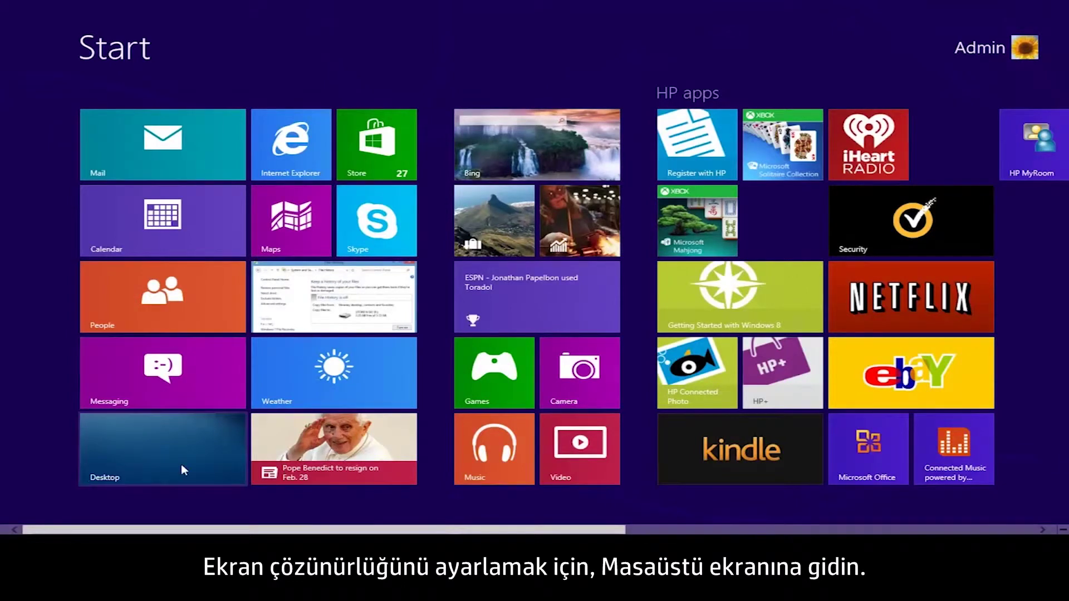
Go to the desktop and open Screen resolution from its right-click menu
{"action": "left_click", "coordinate": [181, 465]}
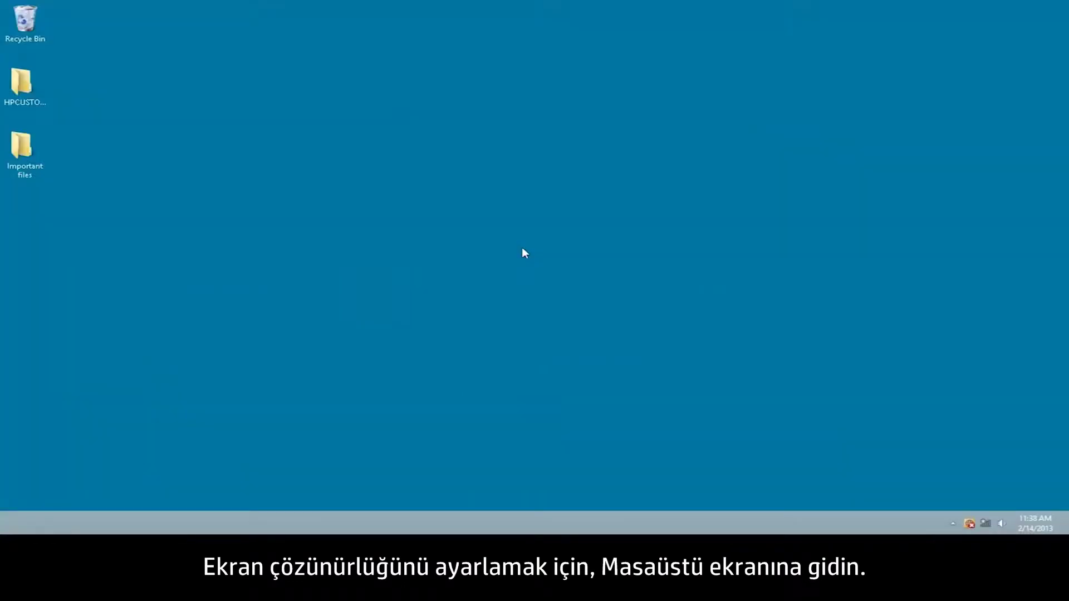
{"action": "right_click", "coordinate": [522, 252]}
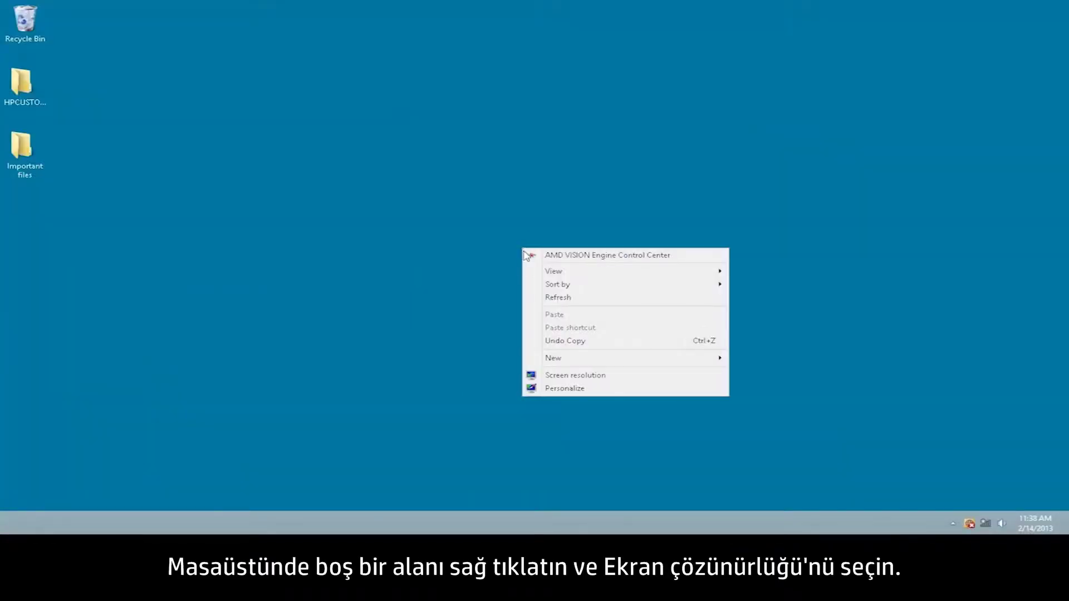
{"action": "left_click", "coordinate": [535, 376]}
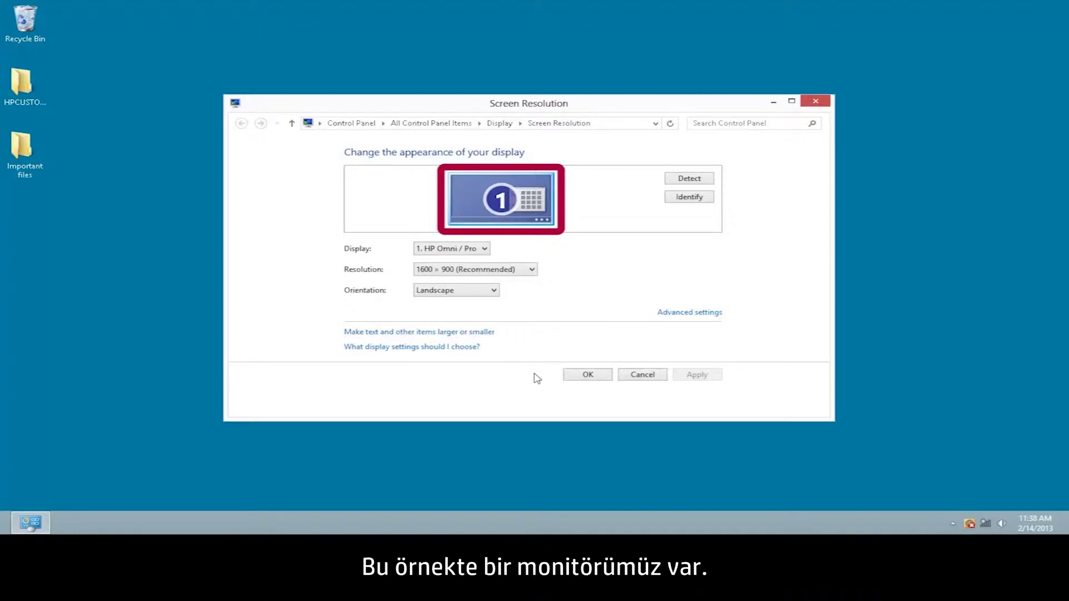
Lower the resolution from 1600 × 900 to 1360 × 768 and keep the changes
{"action": "left_click", "coordinate": [513, 273]}
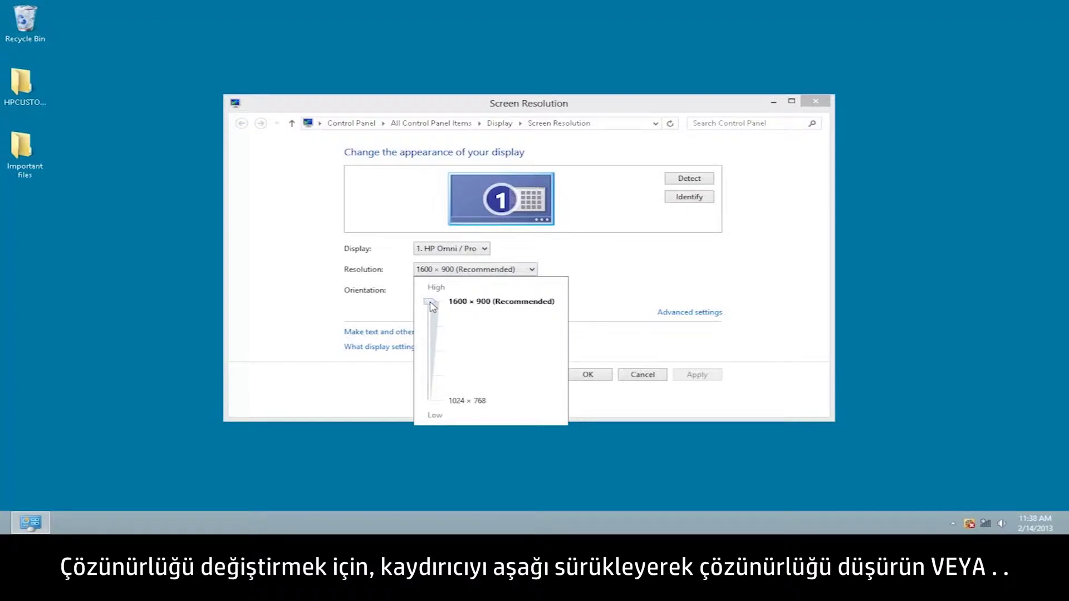
{"action": "mouse_move", "coordinate": [433, 309]}
{"action": "left_mouse_down"}
{"action": "mouse_move", "coordinate": [422, 410]}
{"action": "mouse_move", "coordinate": [436, 363]}
{"action": "left_mouse_up"}
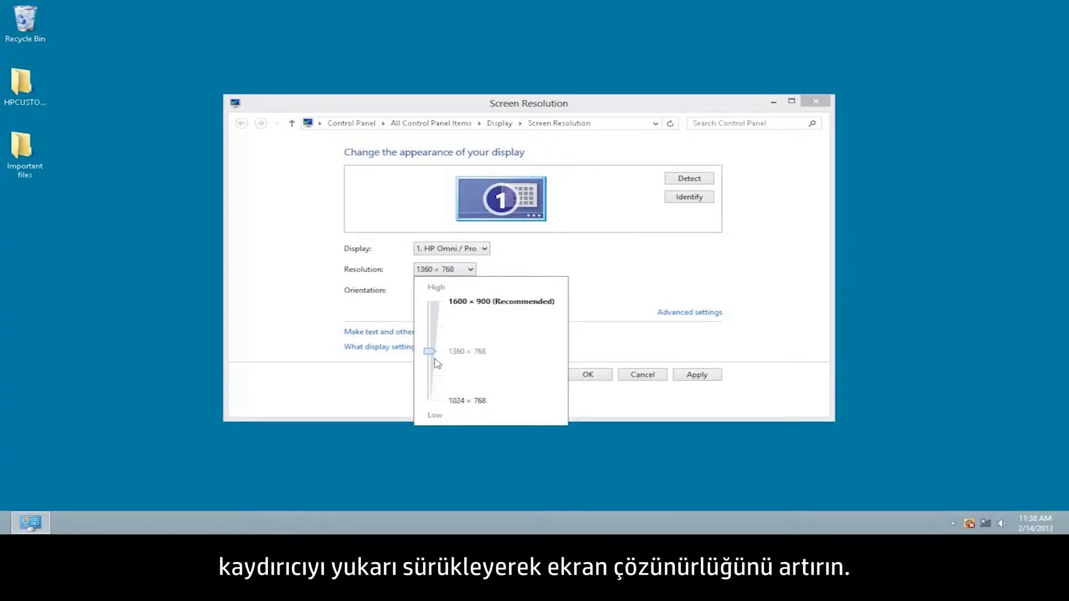
{"action": "left_click", "coordinate": [583, 341]}
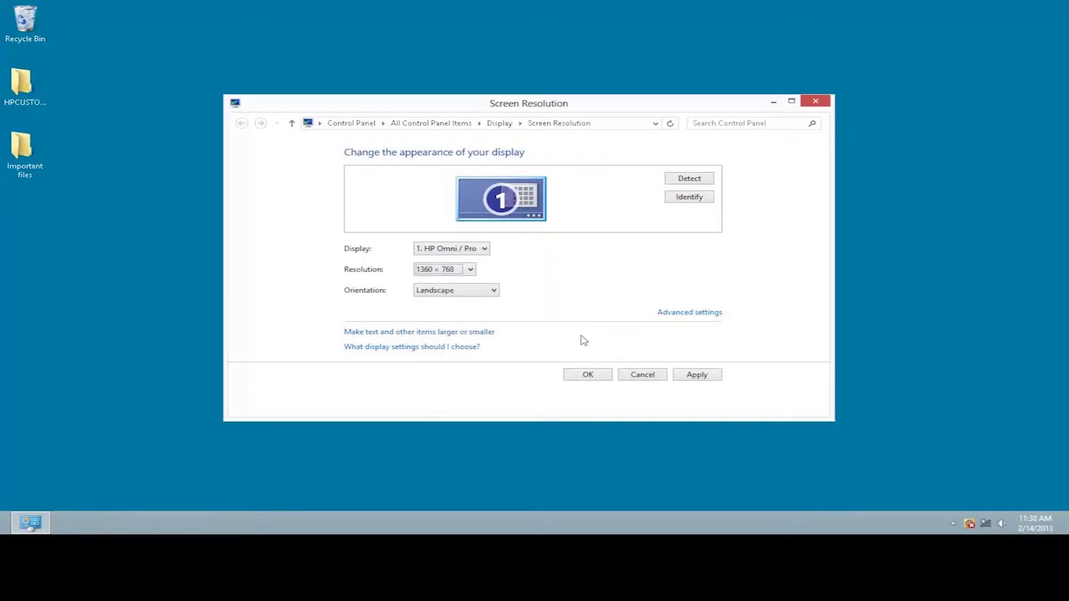
{"action": "left_click", "coordinate": [585, 374]}
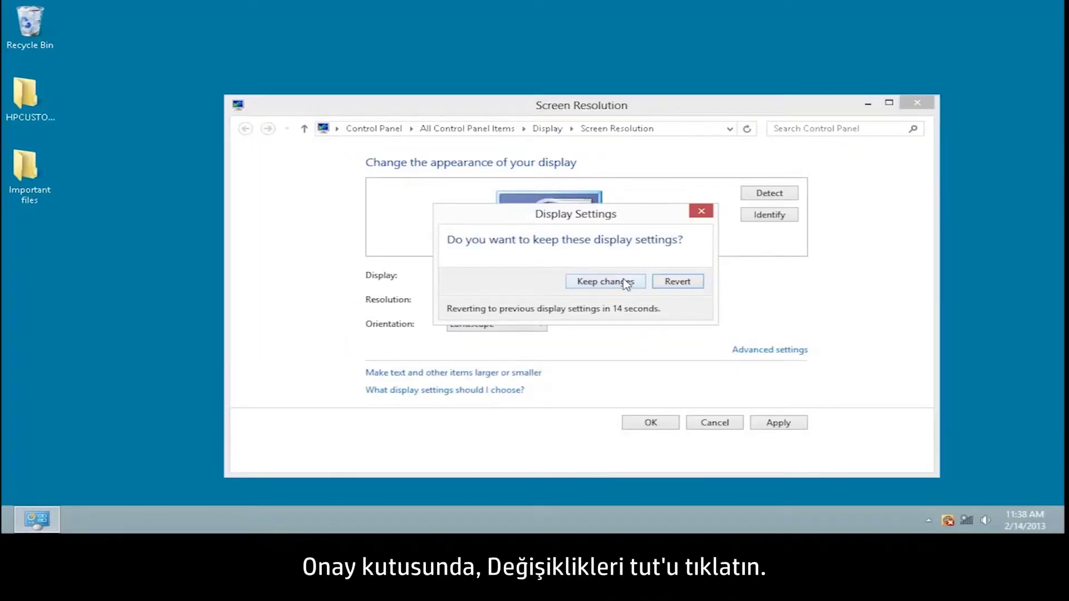
{"action": "left_click", "coordinate": [606, 282]}
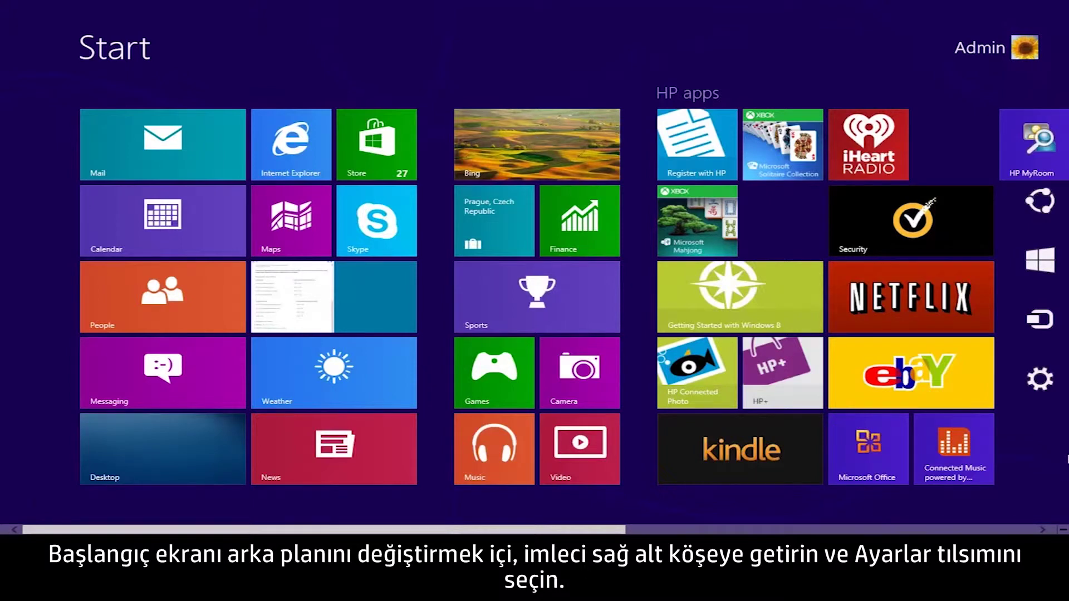
Open PC settings through the Settings charm's Change PC settings link
{"action": "left_click", "coordinate": [1042, 393]}
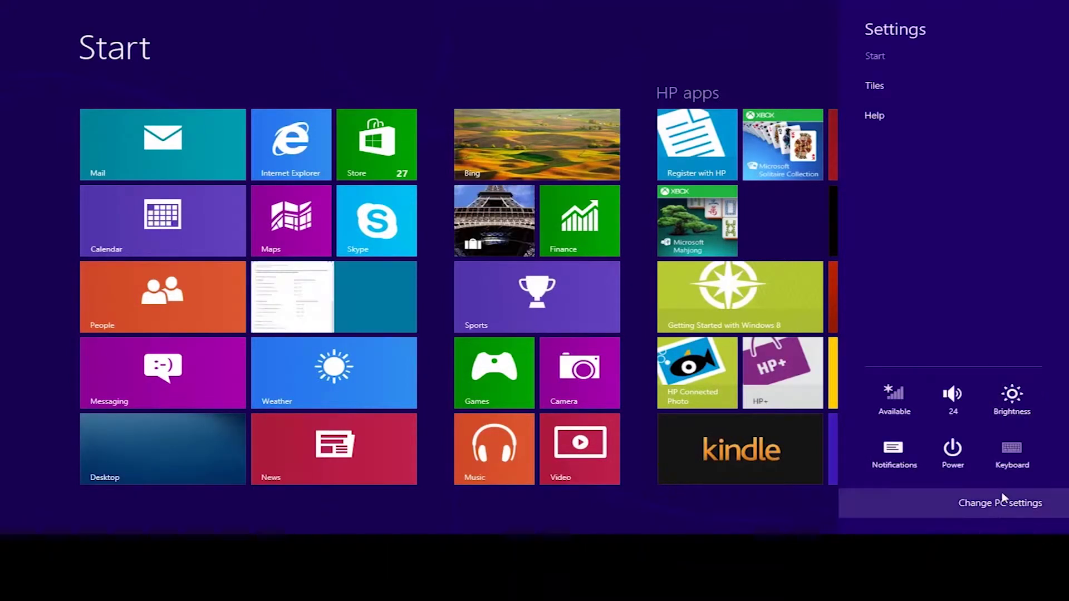
{"action": "left_click", "coordinate": [1001, 504]}
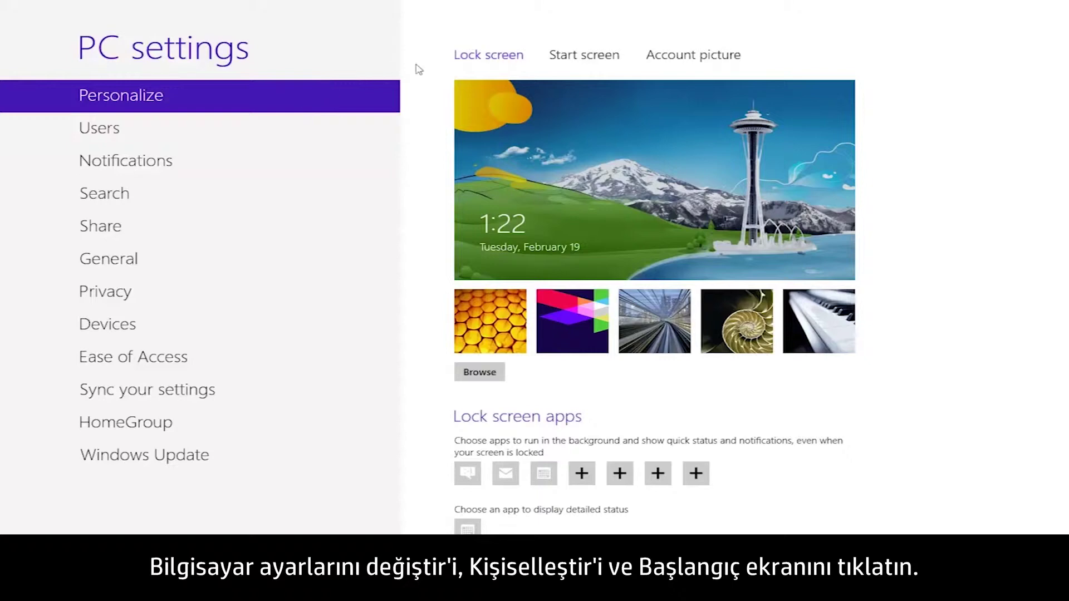
Under Start screen personalization, pick a new background pattern and colour swatch
{"action": "left_click", "coordinate": [577, 58]}
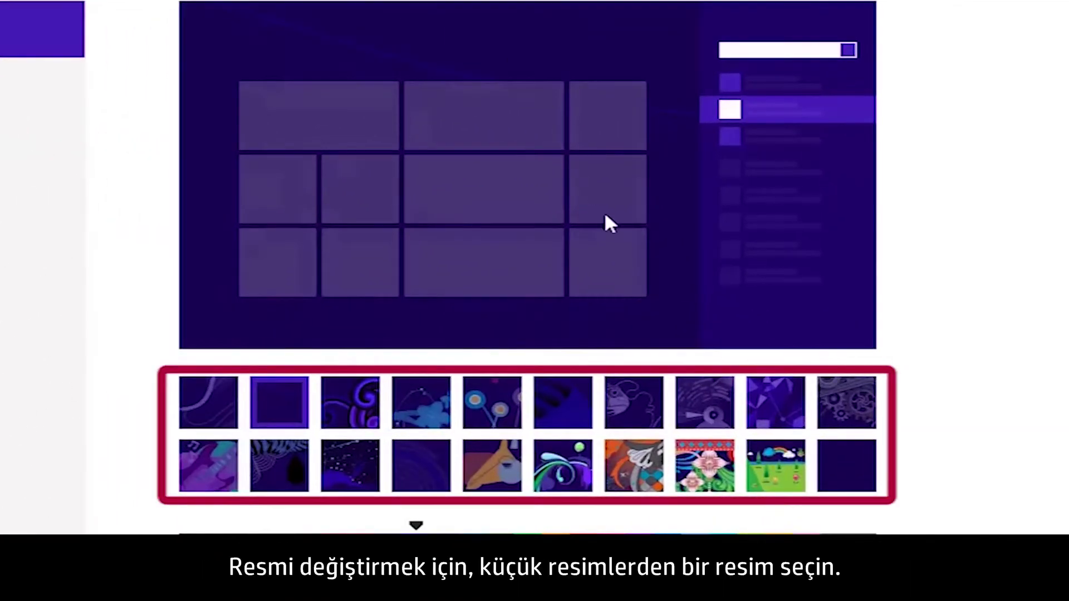
{"action": "left_click", "coordinate": [772, 464]}
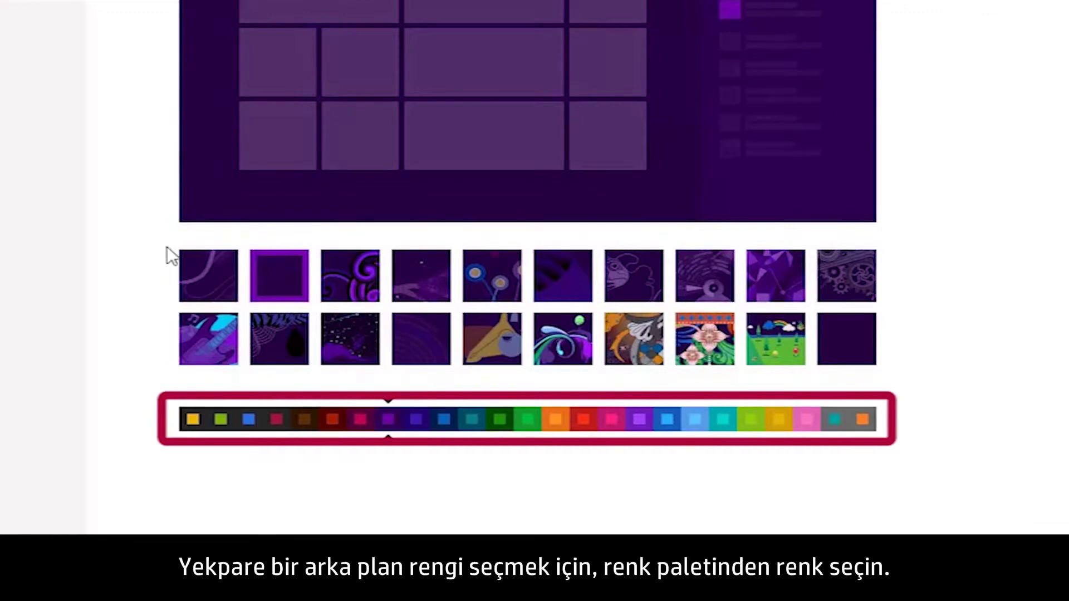
{"action": "left_click", "coordinate": [501, 420]}
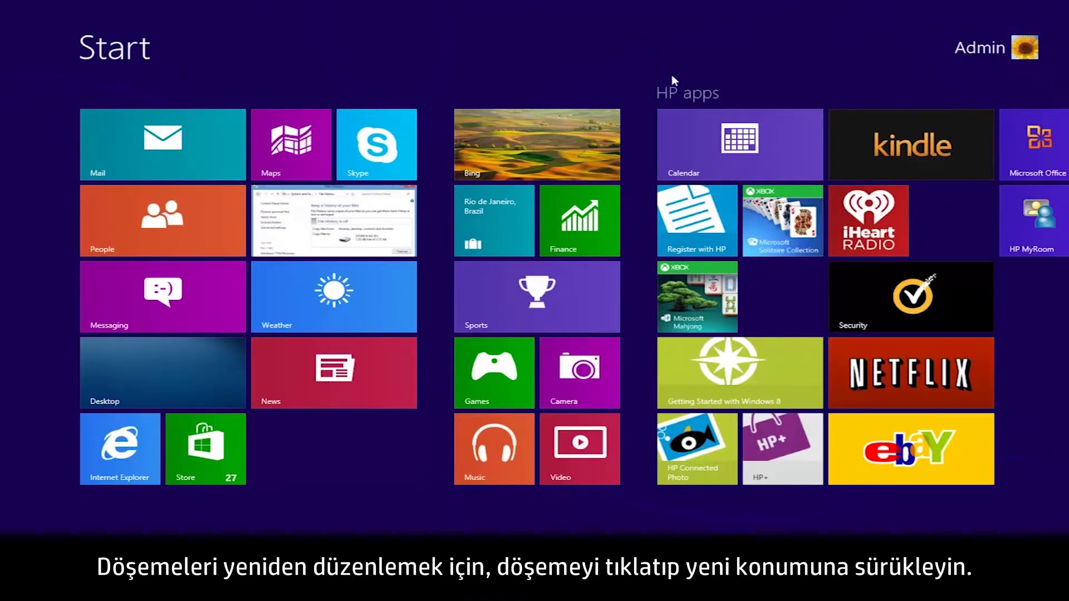
Drag the Calendar tile below Mail and make the Weather tile Smaller
{"action": "left_click", "coordinate": [710, 149]}
{"action": "left_click_drag", "start_coordinate": [710, 149], "coordinate": [317, 194]}
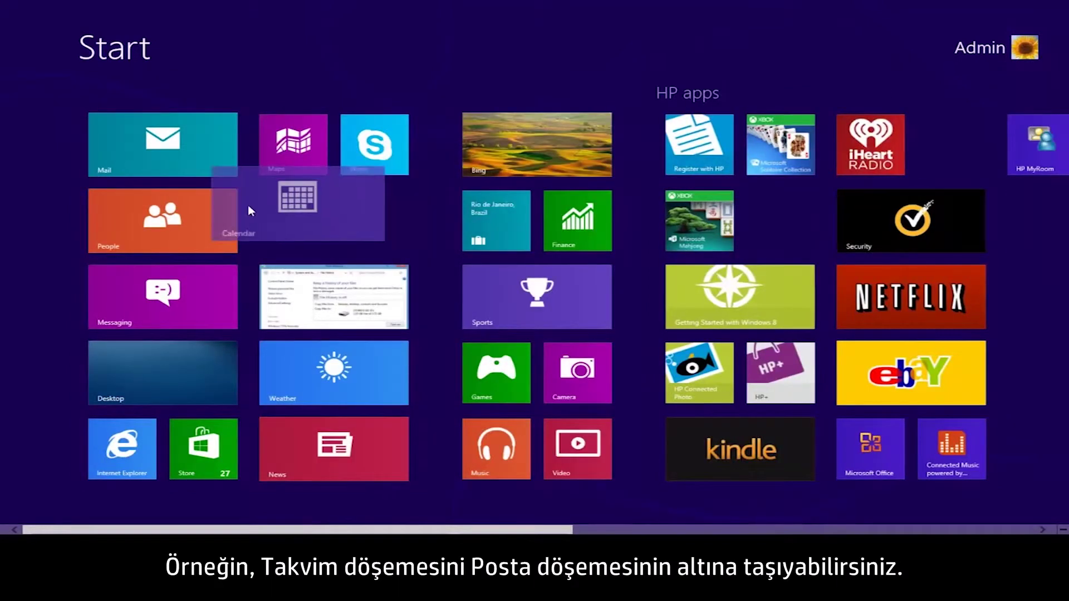
{"action": "left_click_drag", "start_coordinate": [250, 212], "coordinate": [120, 231]}
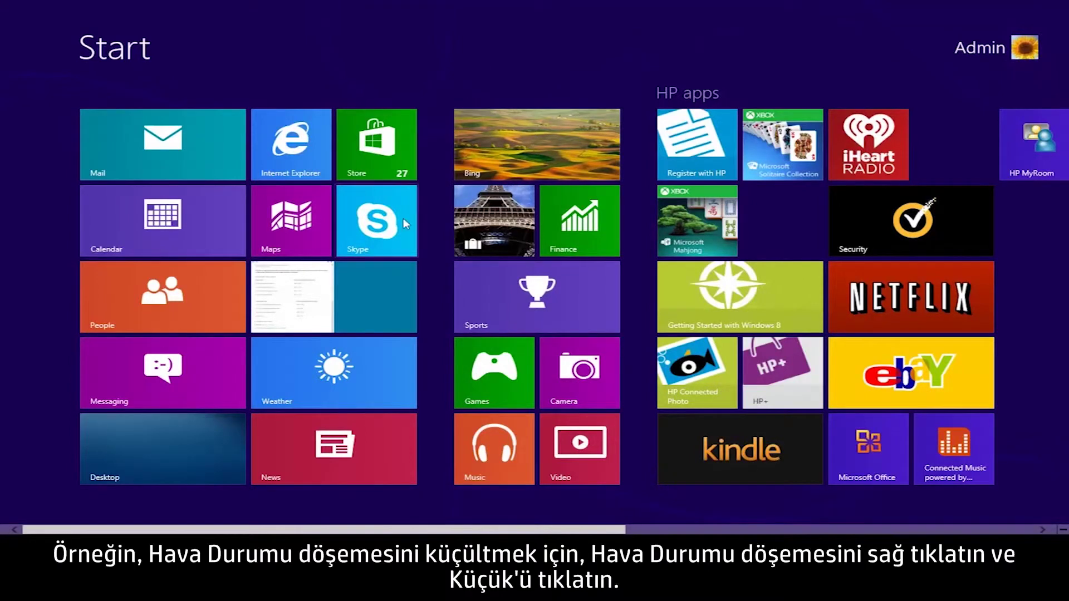
{"action": "right_click", "coordinate": [373, 384]}
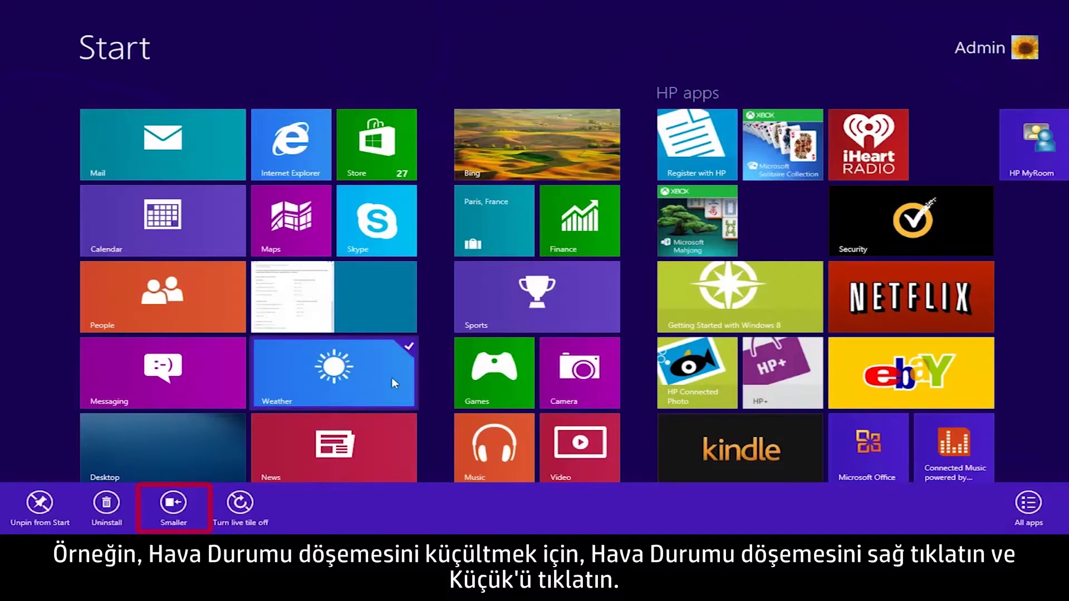
{"action": "left_click", "coordinate": [172, 503]}
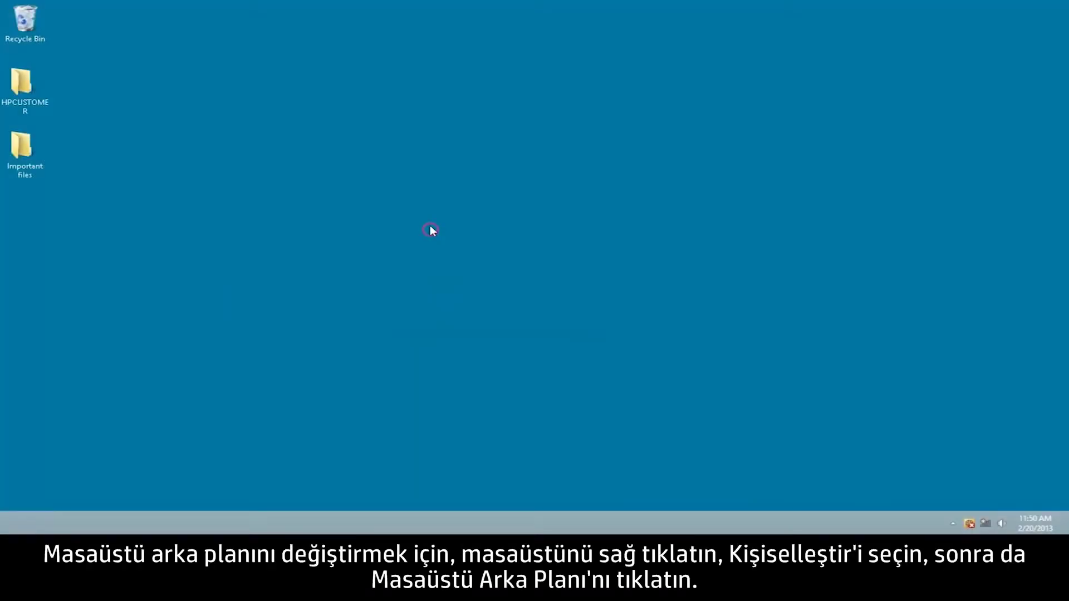
Open Personalize from the desktop's right-click menu
{"action": "right_click", "coordinate": [431, 229]}
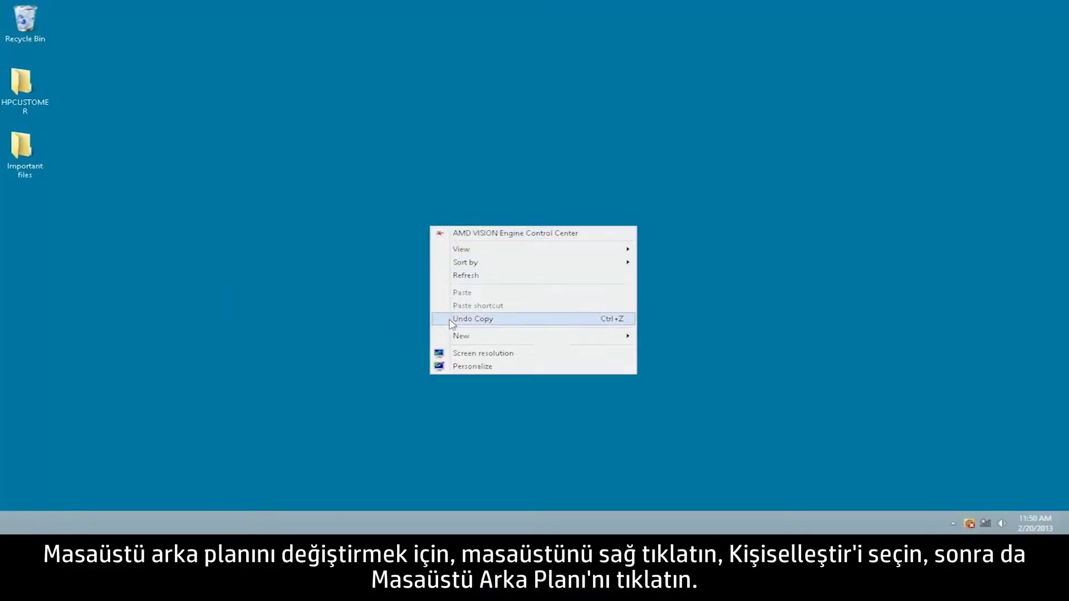
{"action": "left_click", "coordinate": [472, 368]}
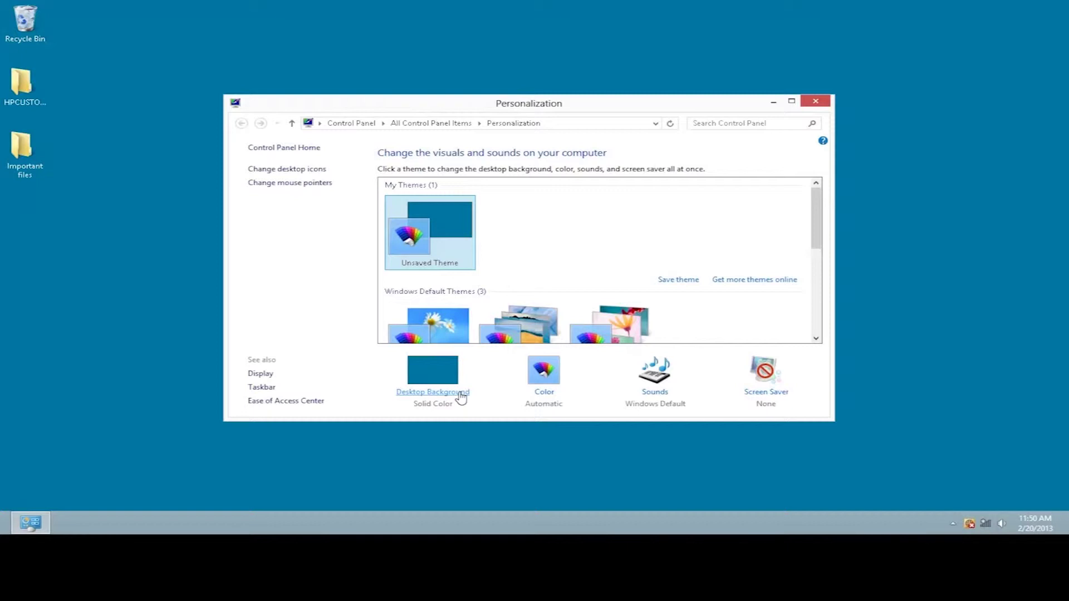
Save the orange hills picture from Windows Desktop Backgrounds as wallpaper, positioned Fill
{"action": "left_click", "coordinate": [461, 390]}
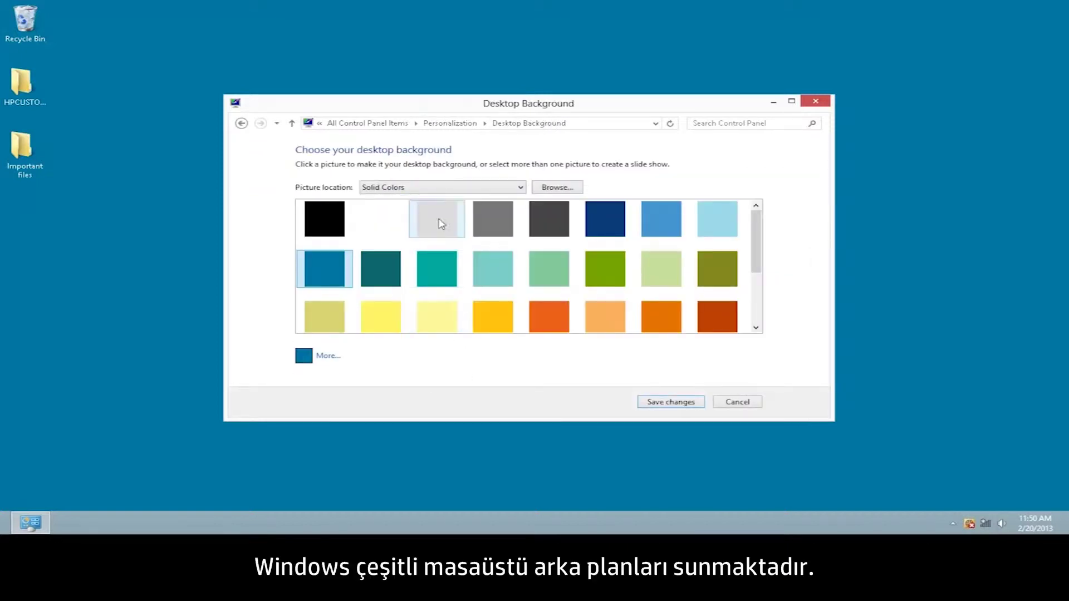
{"action": "left_click", "coordinate": [442, 187]}
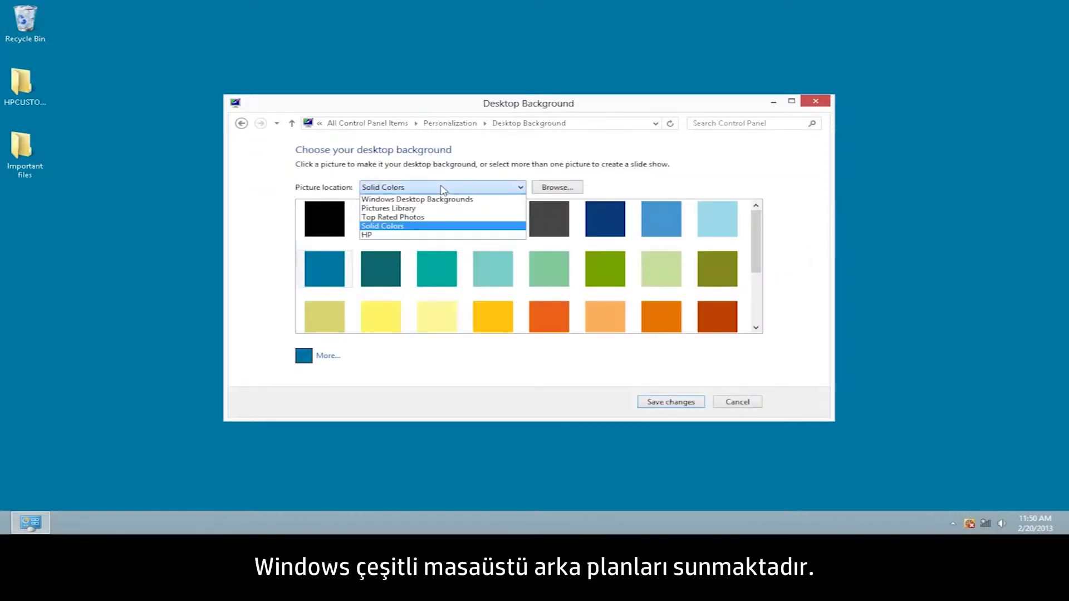
{"action": "left_click", "coordinate": [442, 189]}
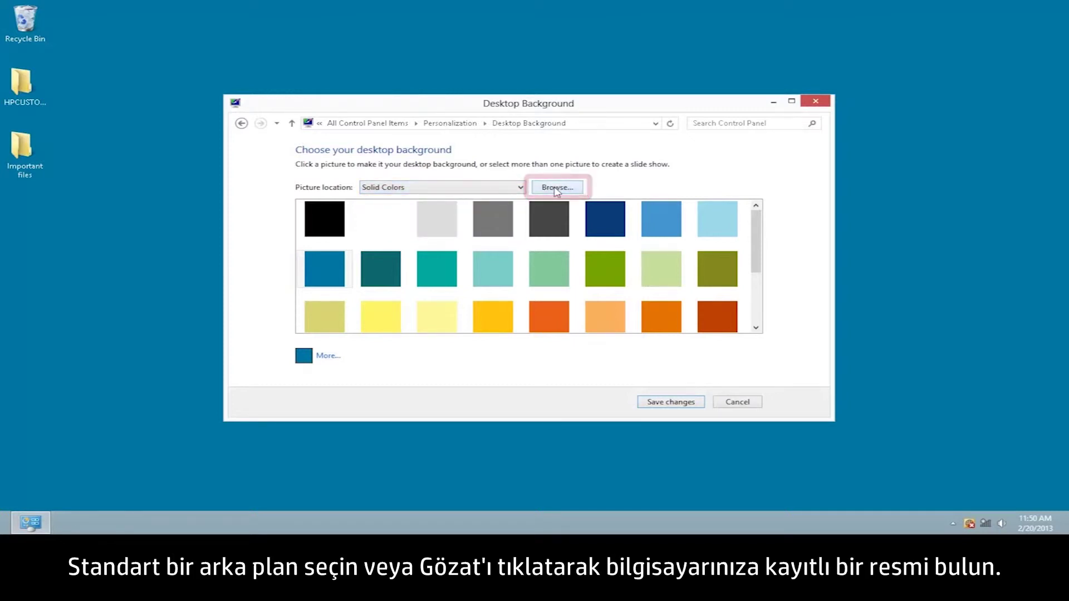
{"action": "left_click", "coordinate": [486, 191]}
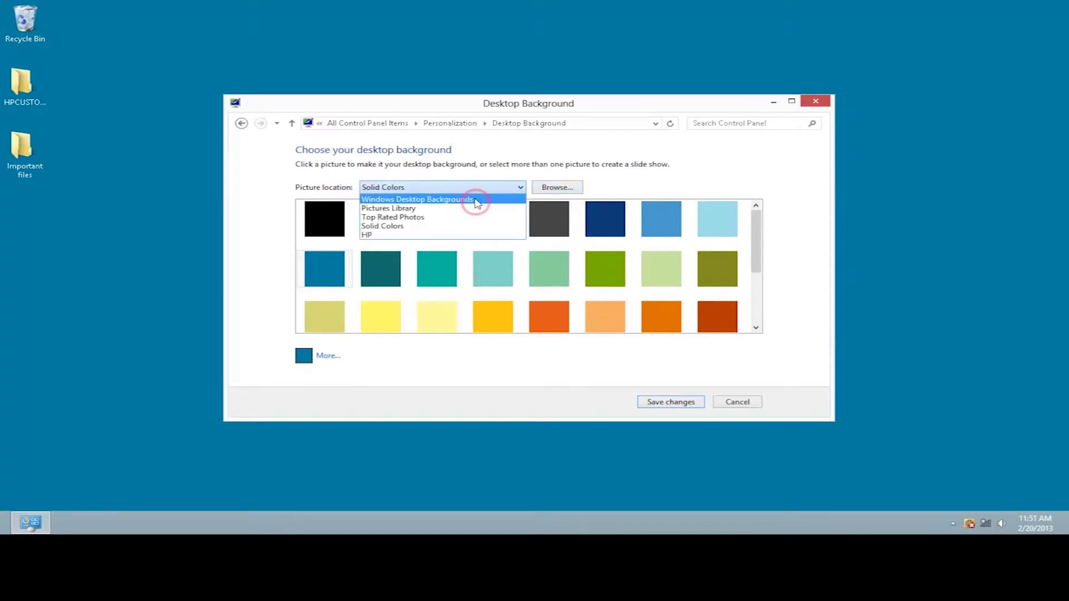
{"action": "left_click", "coordinate": [477, 200]}
{"action": "left_click", "coordinate": [399, 238]}
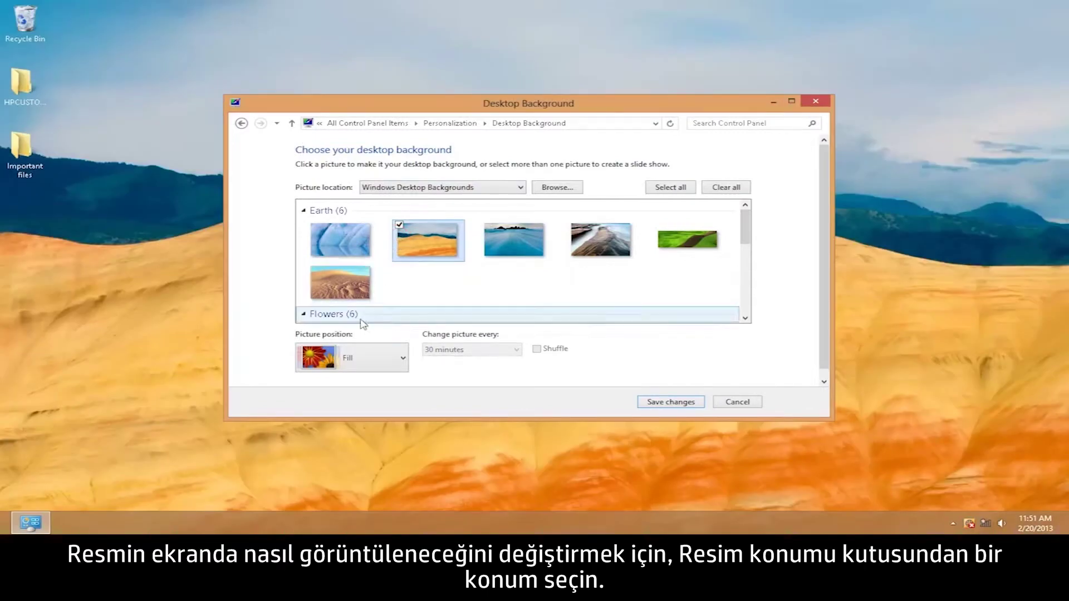
{"action": "left_click", "coordinate": [361, 359]}
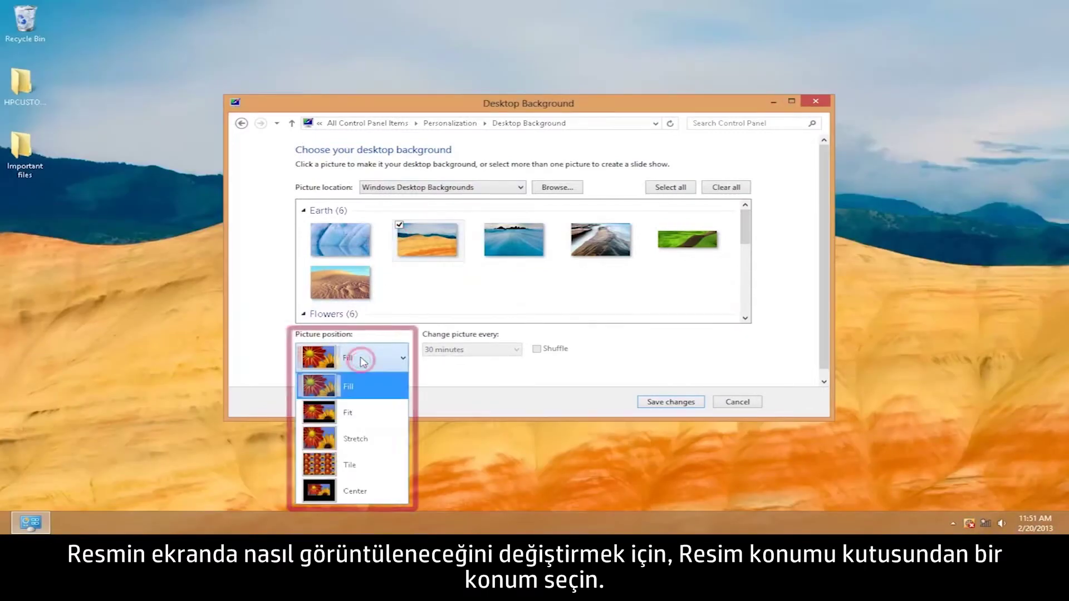
{"action": "left_click", "coordinate": [368, 389]}
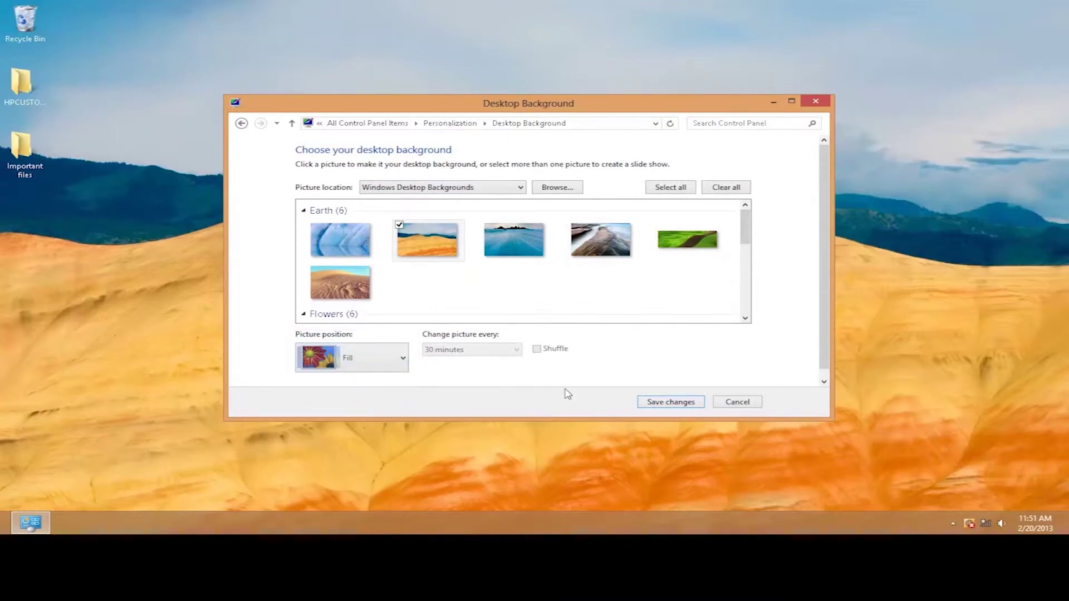
{"action": "left_click", "coordinate": [680, 410]}
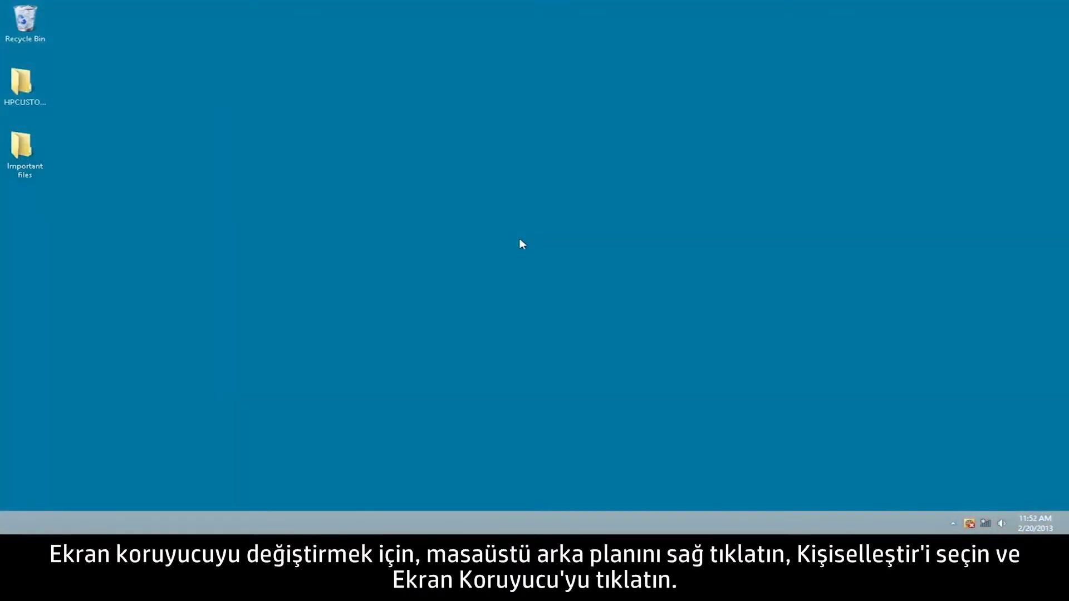
Open Screen Saver settings from the desktop's Personalize window
{"action": "right_click", "coordinate": [519, 243]}
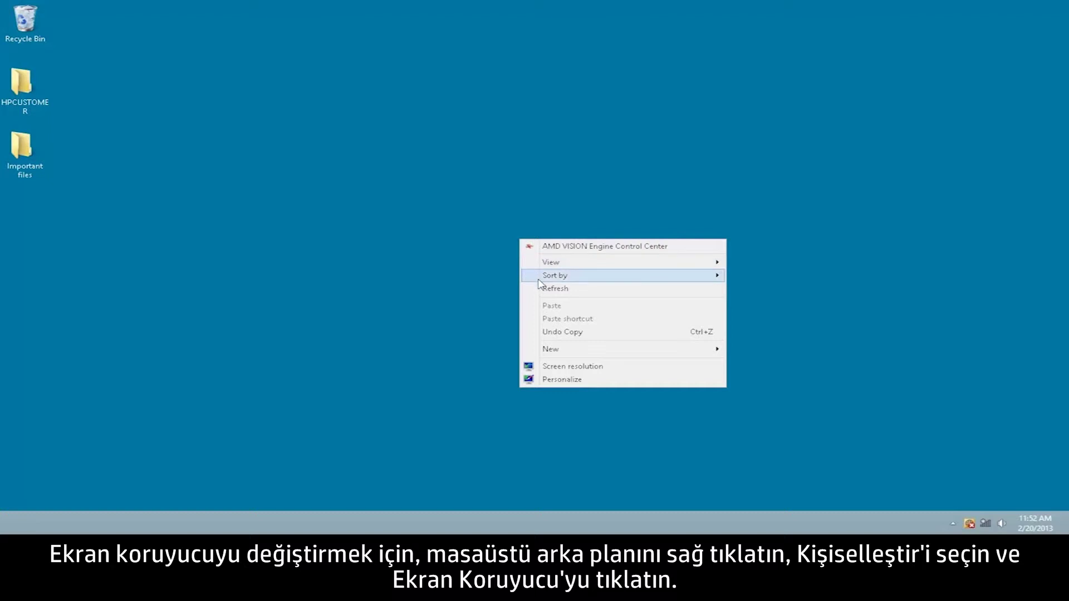
{"action": "left_click", "coordinate": [592, 383]}
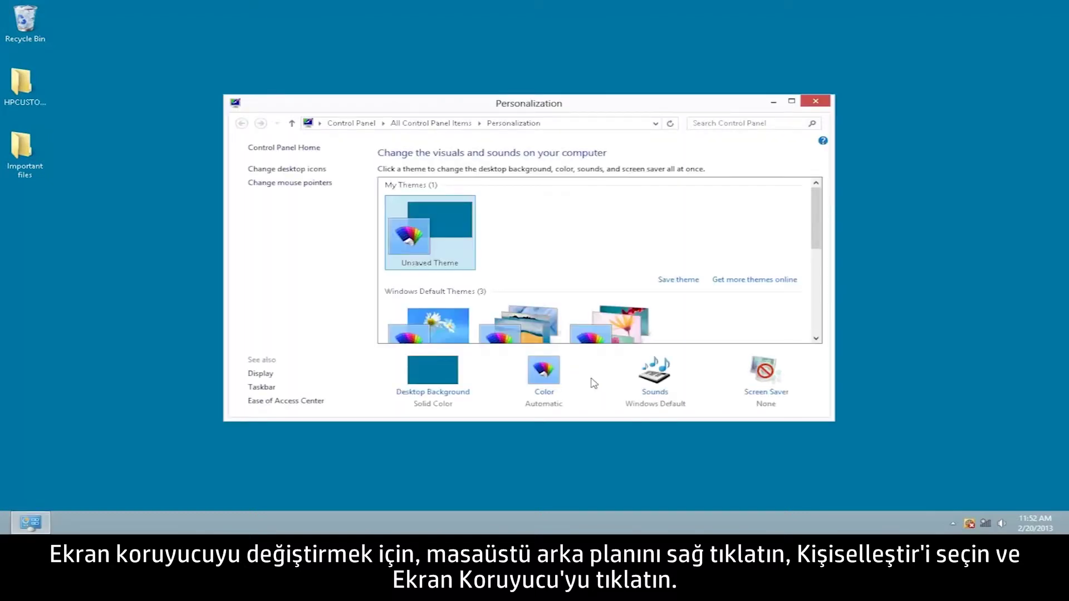
{"action": "left_click", "coordinate": [755, 395]}
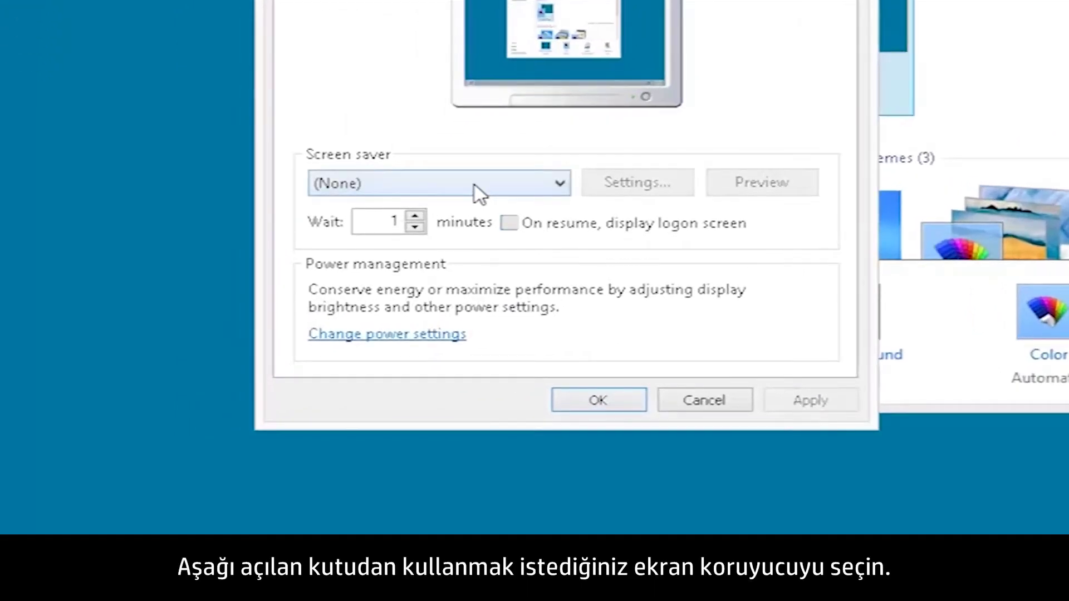
Choose Bubbles, a 5-minute wait, and logon screen on resume, then confirm
{"action": "left_click", "coordinate": [476, 187]}
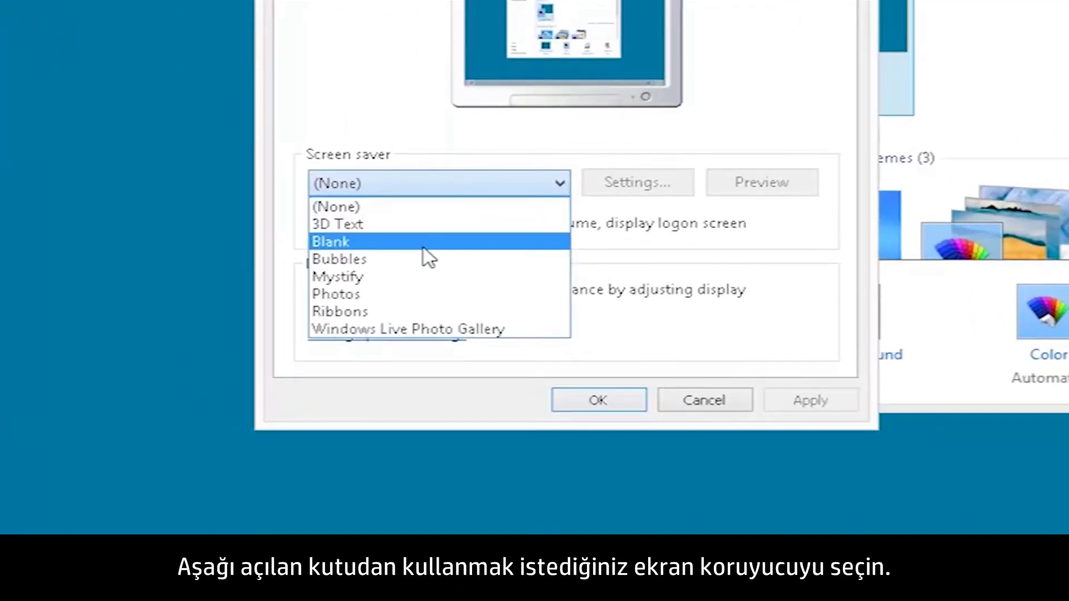
{"action": "left_click", "coordinate": [417, 262]}
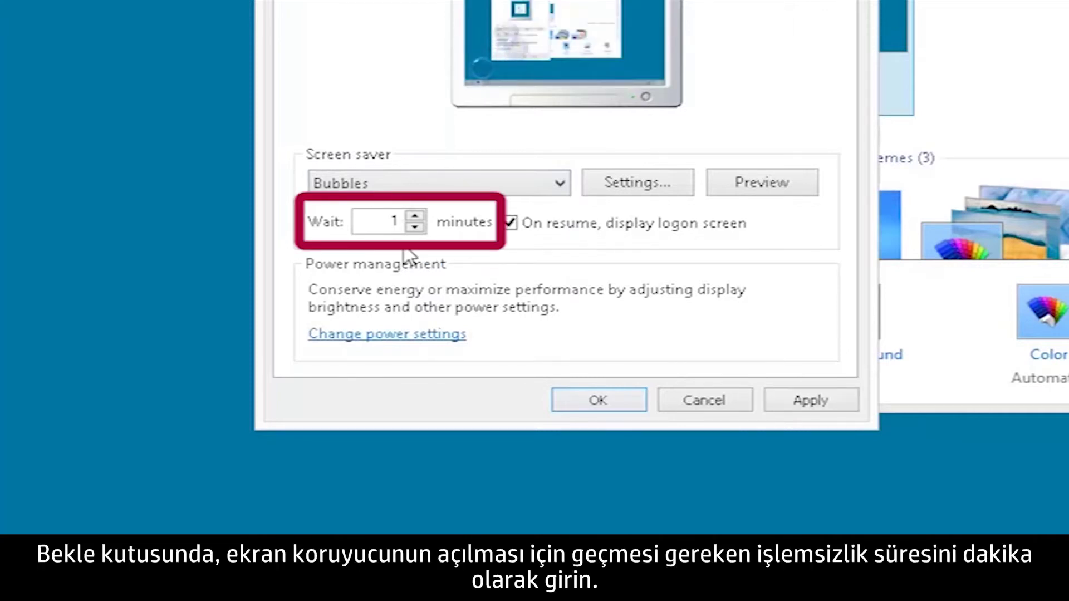
{"action": "double_click", "coordinate": [391, 220]}
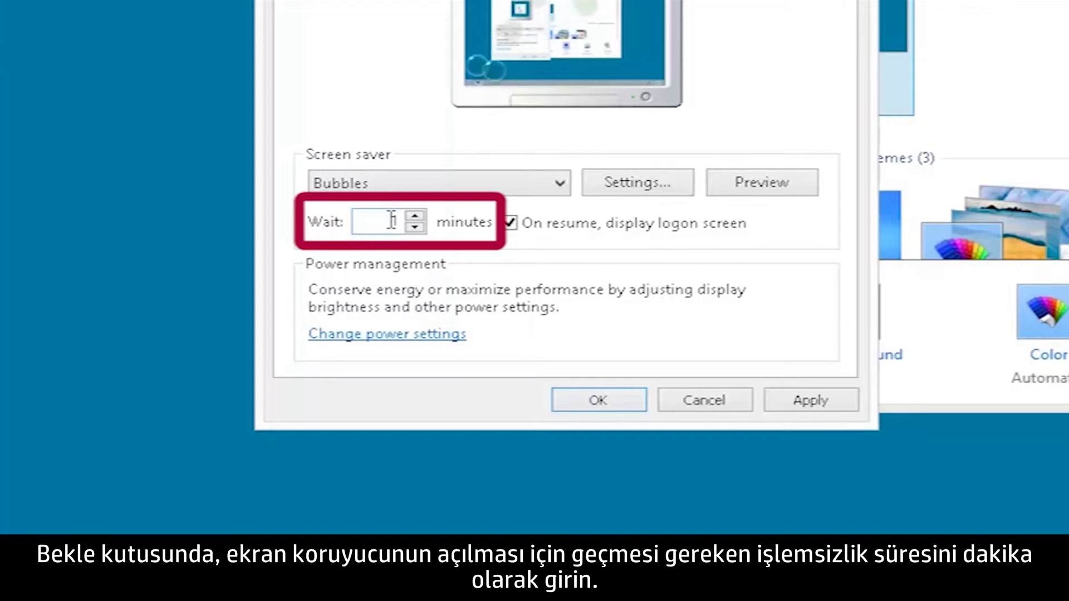
{"action": "left_click", "coordinate": [415, 216]}
{"action": "left_click", "coordinate": [415, 217]}
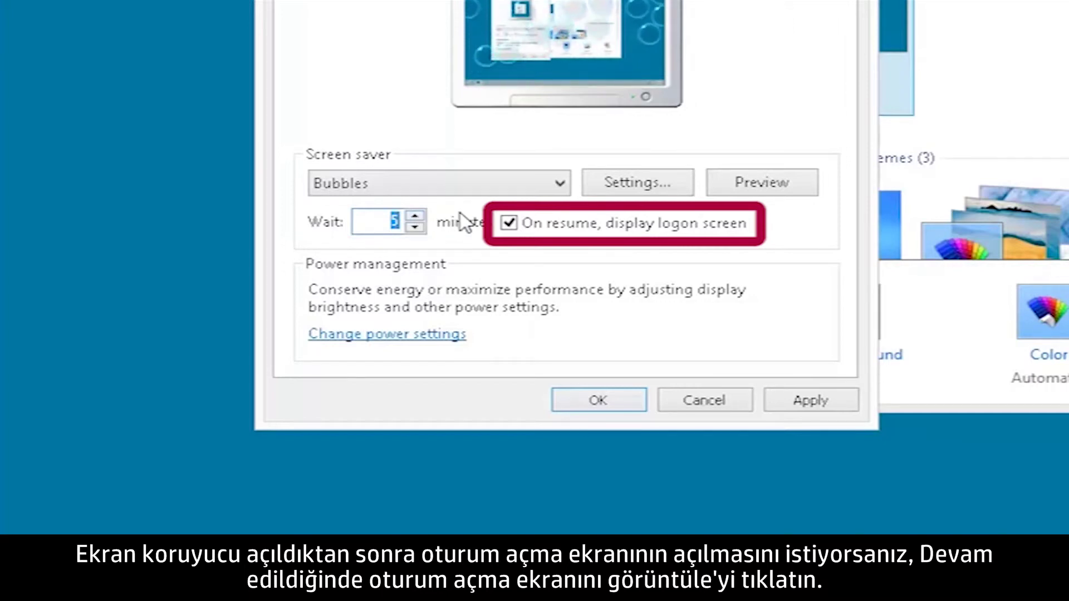
{"action": "left_click", "coordinate": [509, 223]}
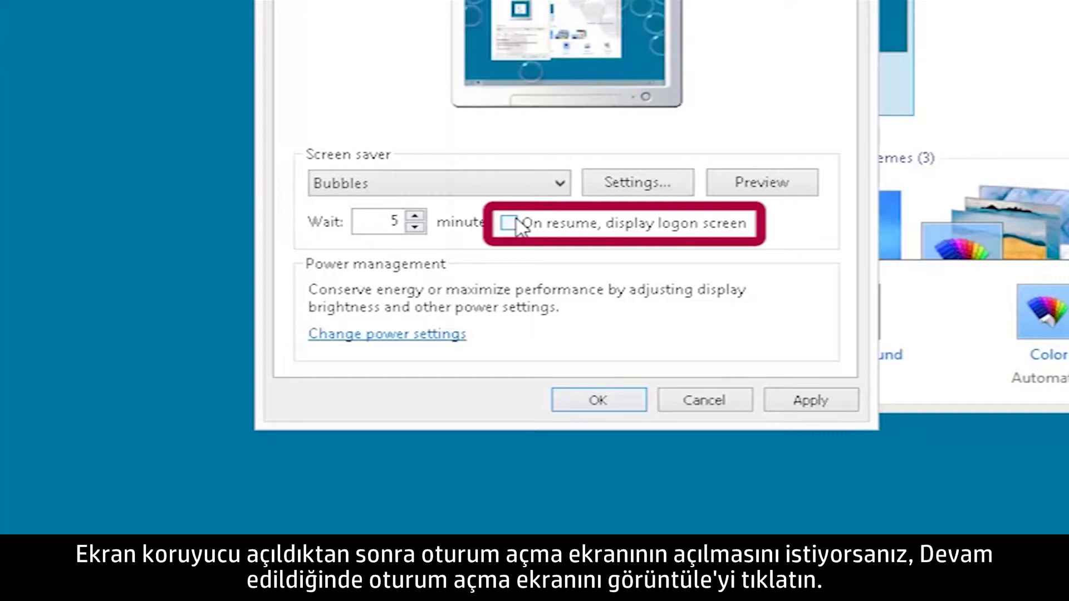
{"action": "left_click", "coordinate": [510, 223]}
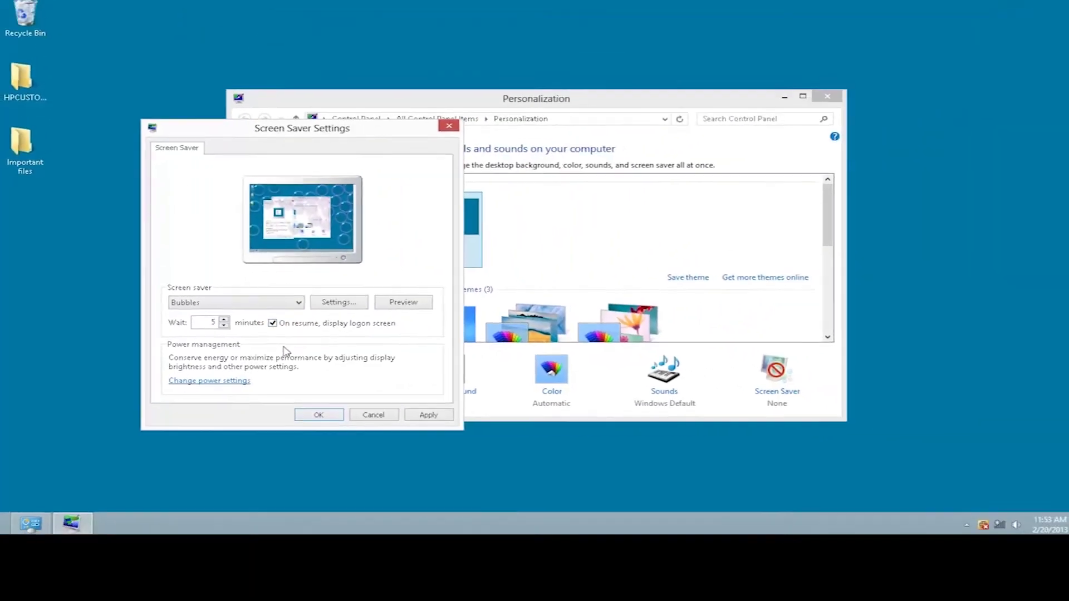
{"action": "left_click", "coordinate": [315, 415]}
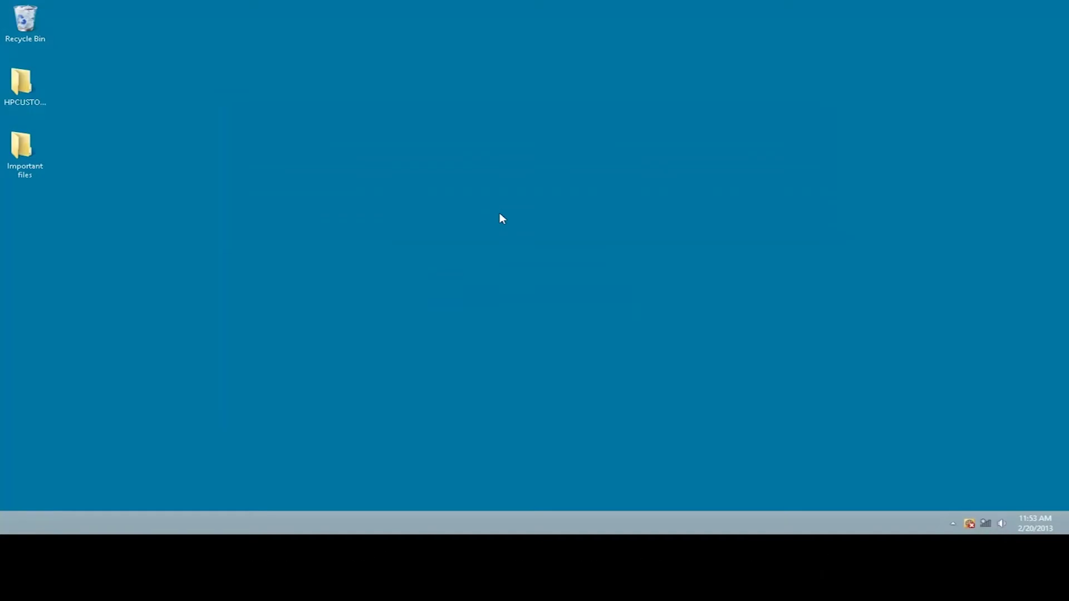
Open Display from Personalize and try the Medium (125%) and Larger (150%) sizes
{"action": "right_click", "coordinate": [499, 219]}
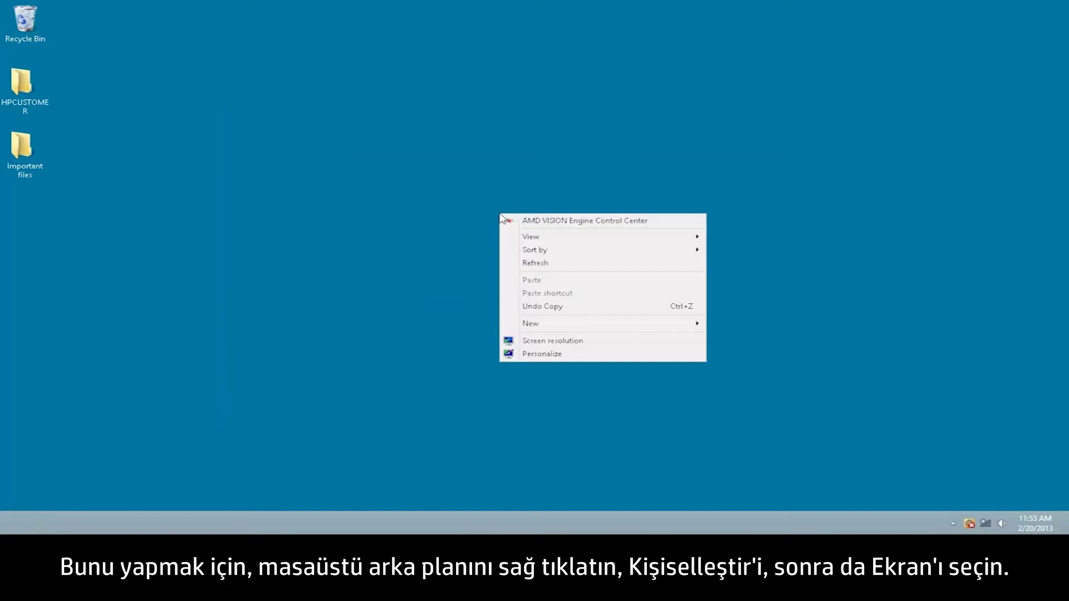
{"action": "left_click", "coordinate": [560, 352]}
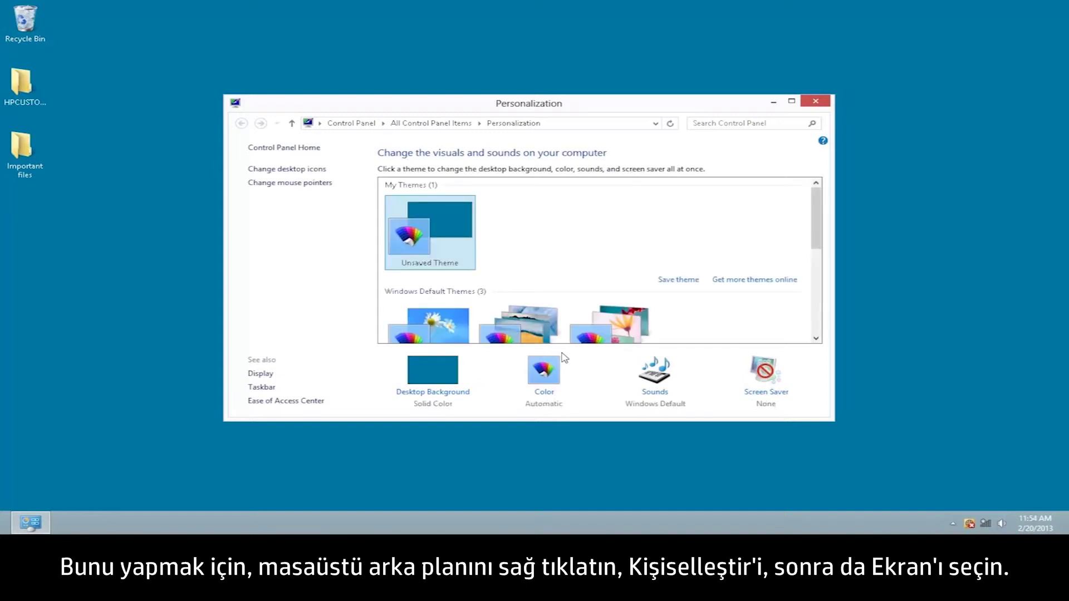
{"action": "left_click", "coordinate": [261, 374]}
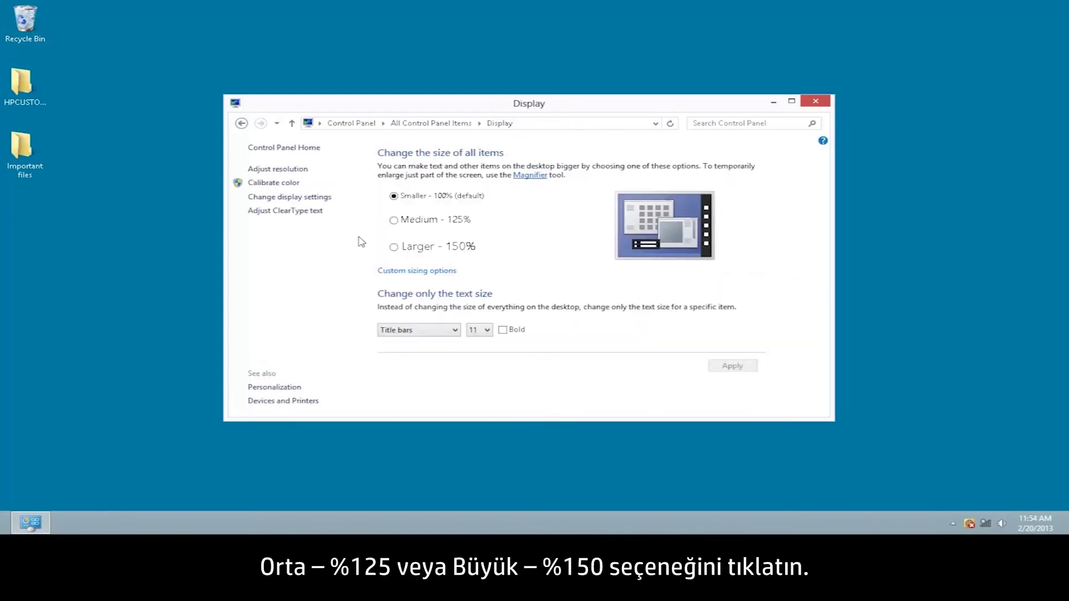
{"action": "left_click", "coordinate": [393, 220]}
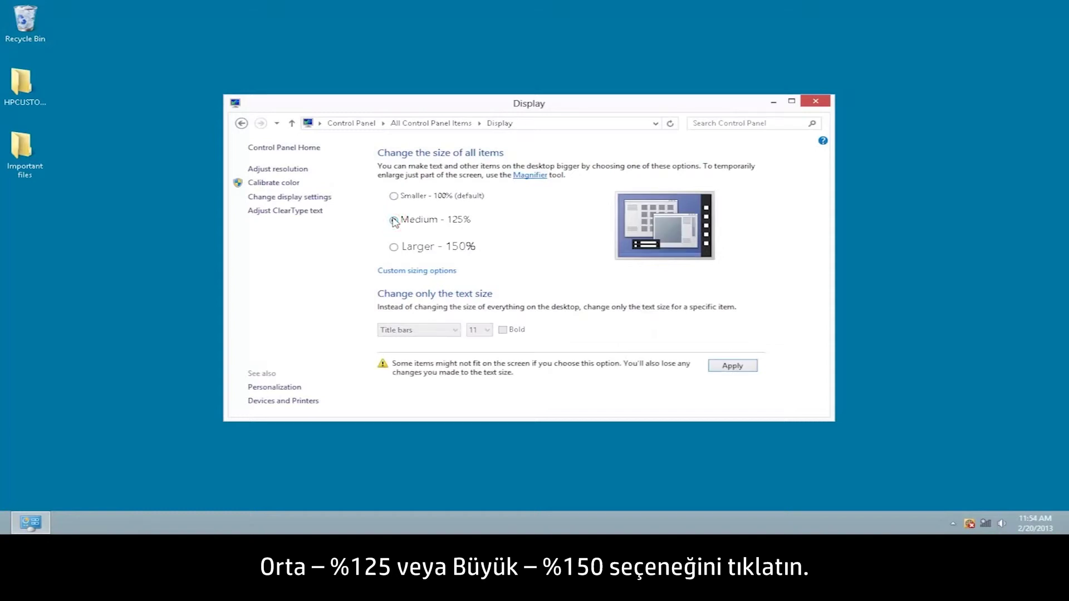
{"action": "left_click", "coordinate": [393, 248]}
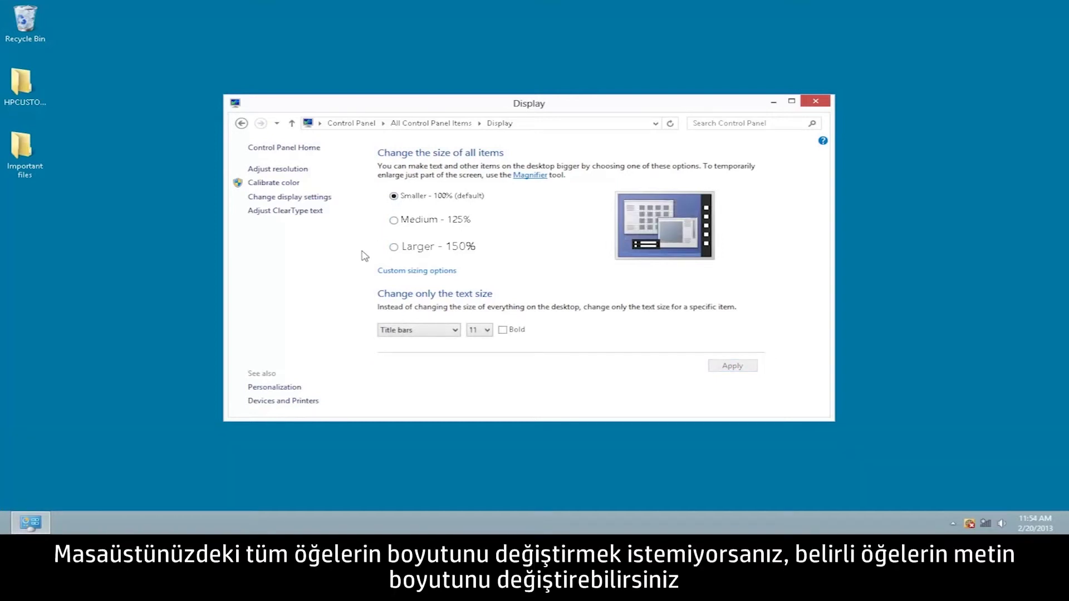
Change the Menus text size to 11 under 'Change only the text size'
{"action": "left_click", "coordinate": [404, 332]}
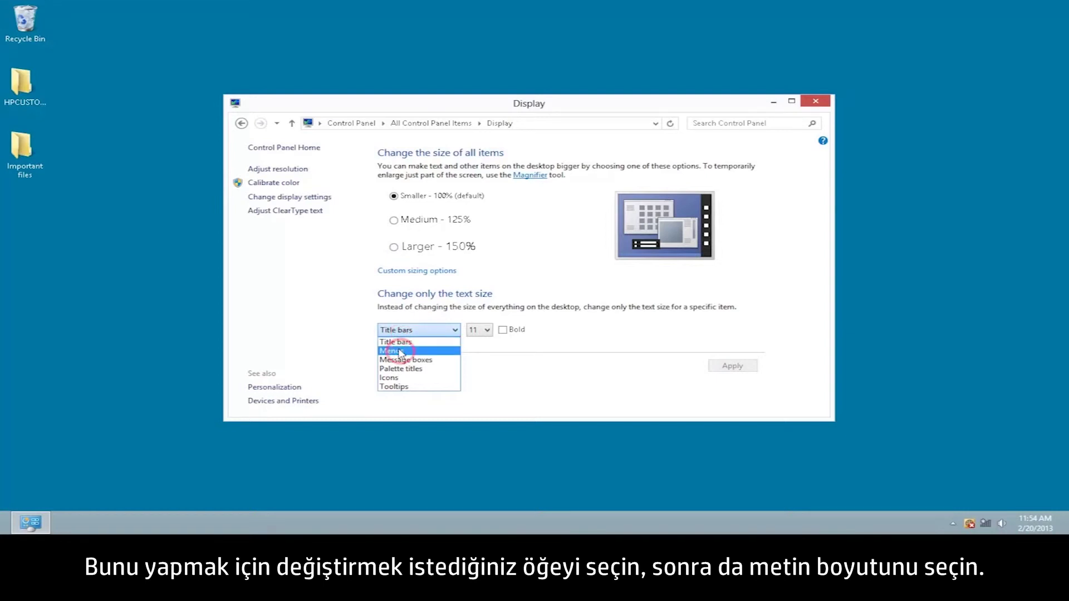
{"action": "left_click", "coordinate": [398, 352]}
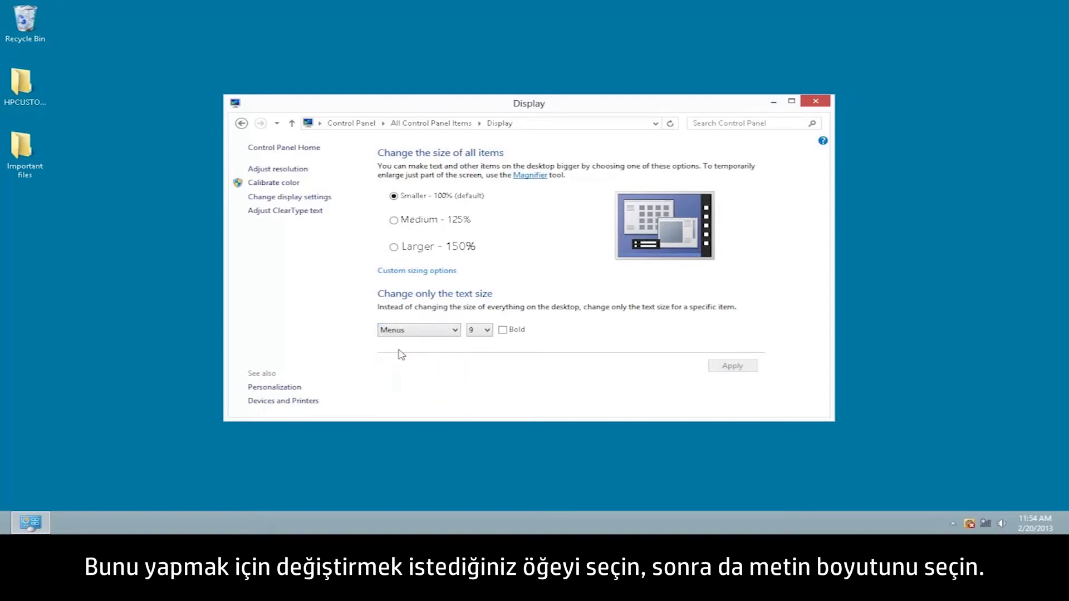
{"action": "left_click", "coordinate": [482, 332]}
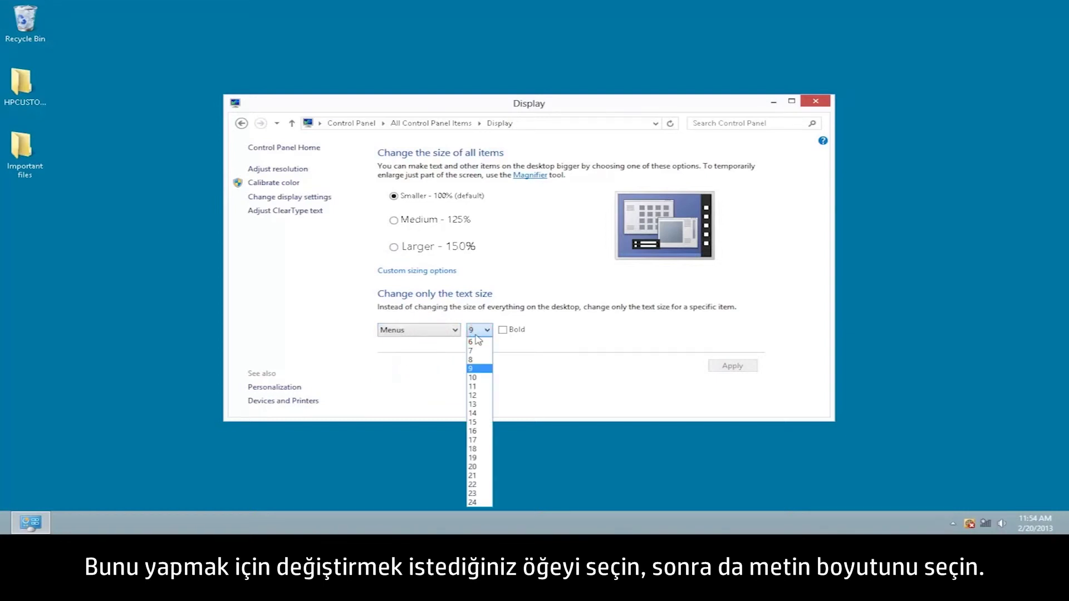
{"action": "left_click", "coordinate": [478, 386]}
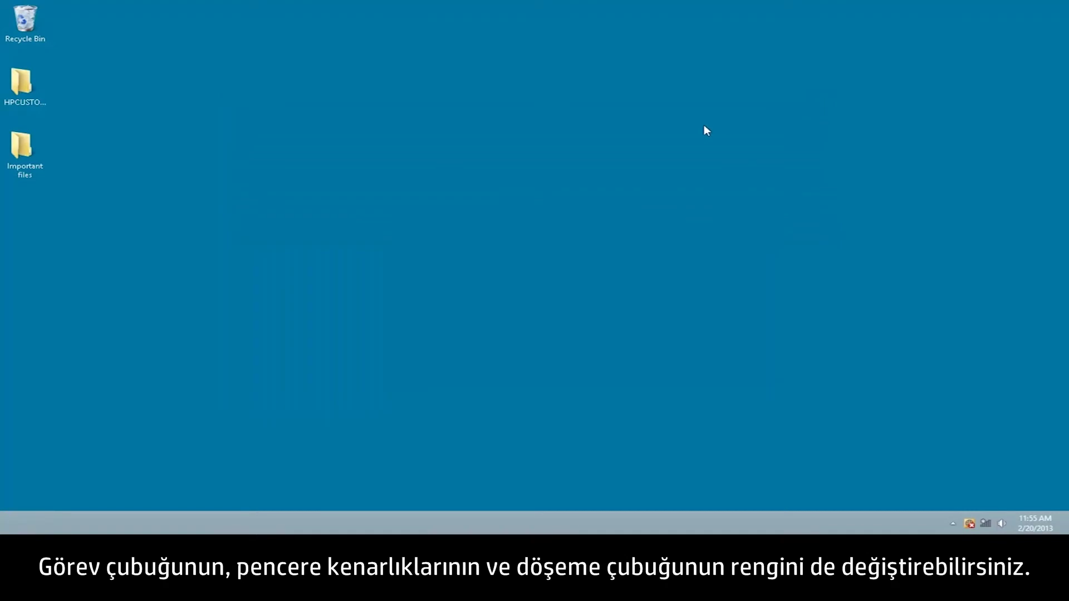
Open Color and Appearance from the desktop's Personalize settings
{"action": "right_click", "coordinate": [648, 145]}
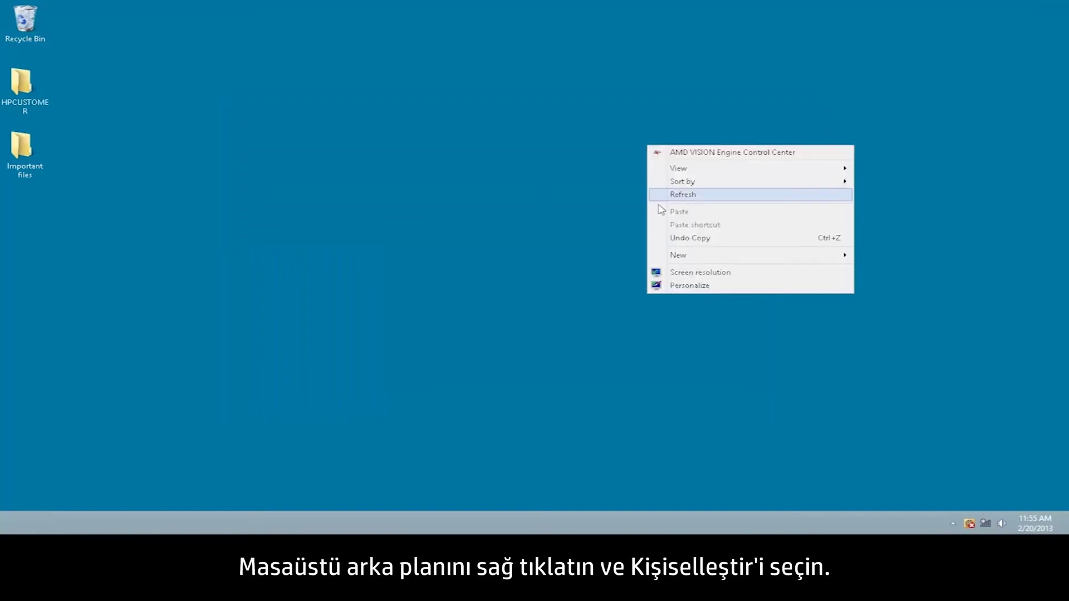
{"action": "left_click", "coordinate": [692, 286]}
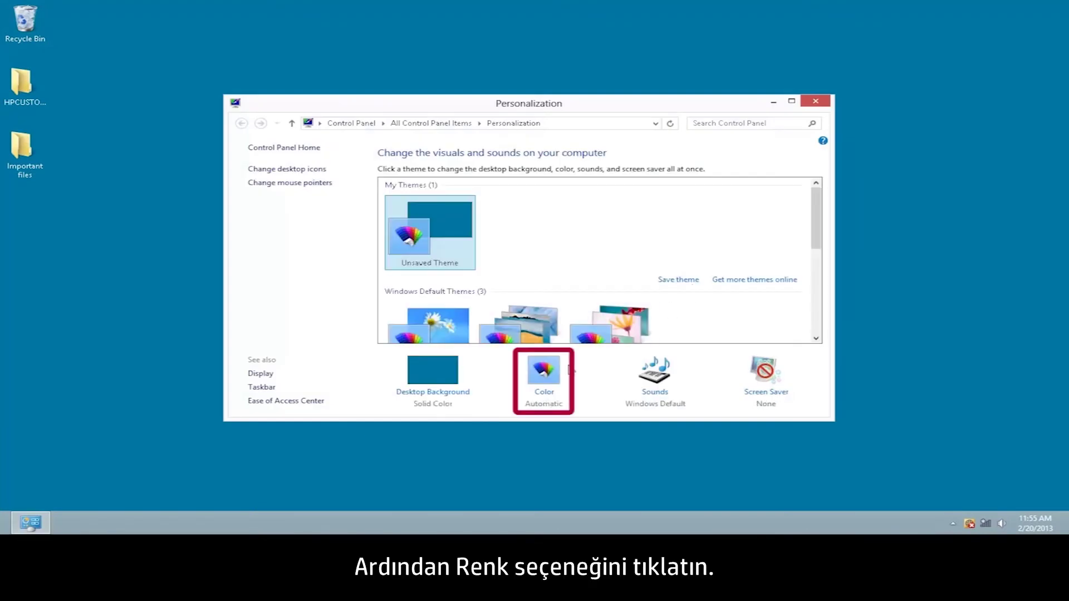
{"action": "left_click", "coordinate": [547, 393]}
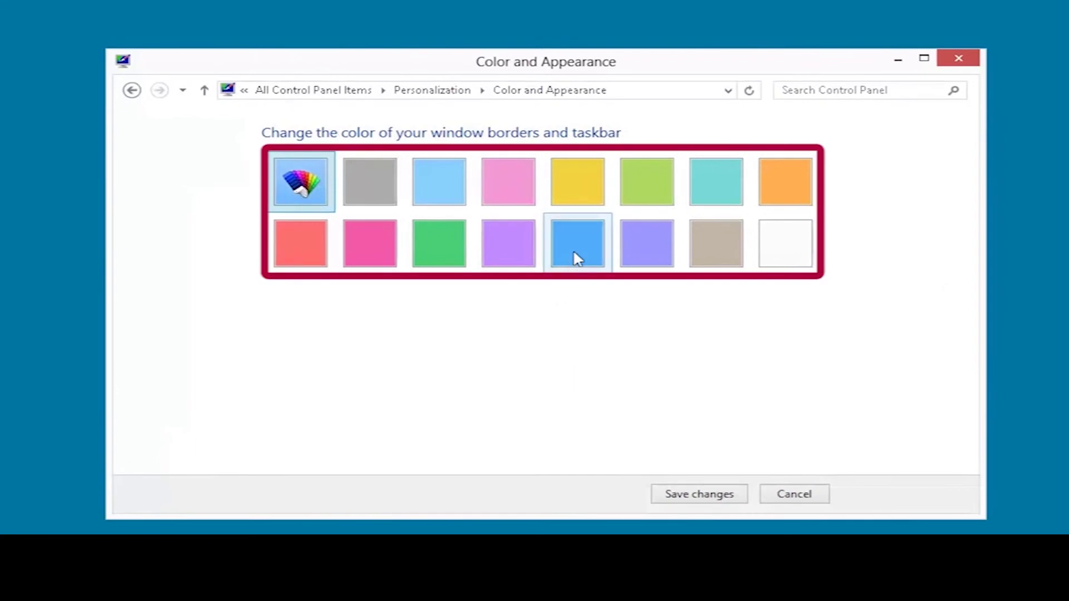
Pick the blue swatch for window borders and set color intensity near maximum
{"action": "left_click", "coordinate": [573, 250]}
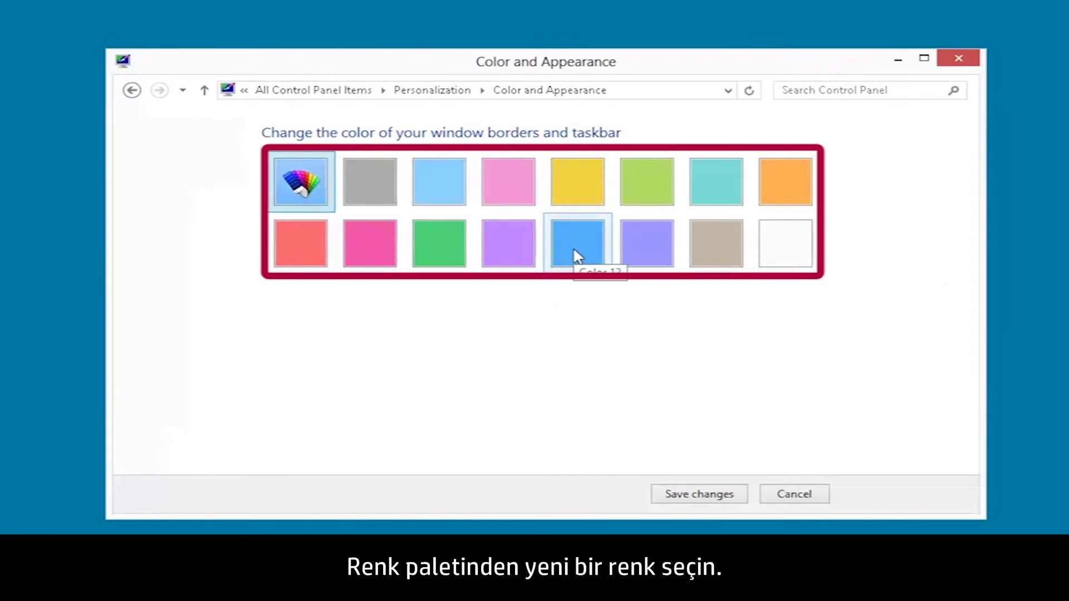
{"action": "left_click", "coordinate": [573, 250]}
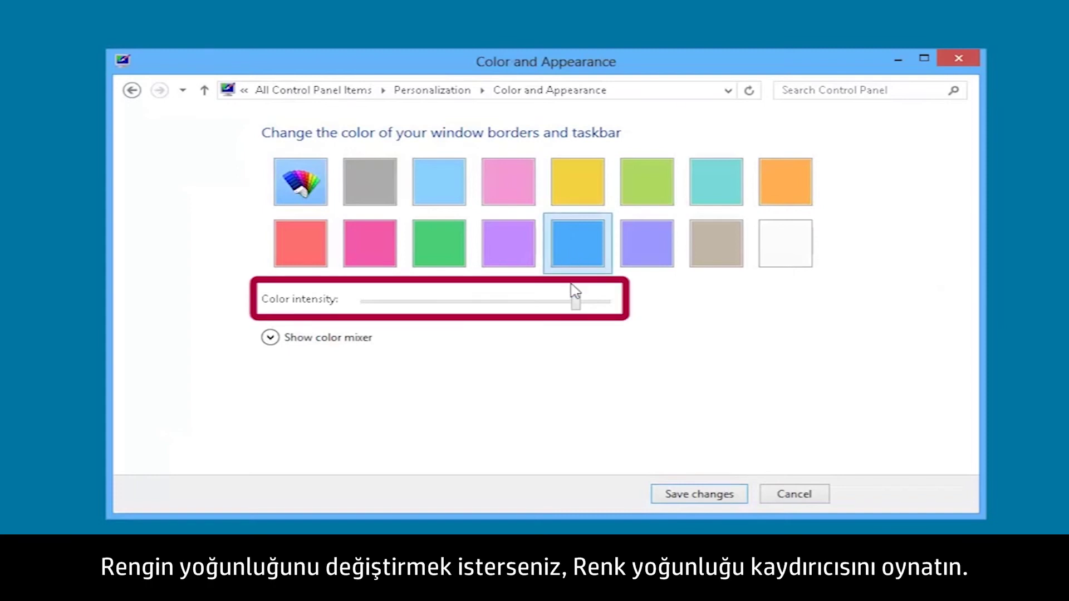
{"action": "left_click_drag", "start_coordinate": [579, 301], "coordinate": [389, 304]}
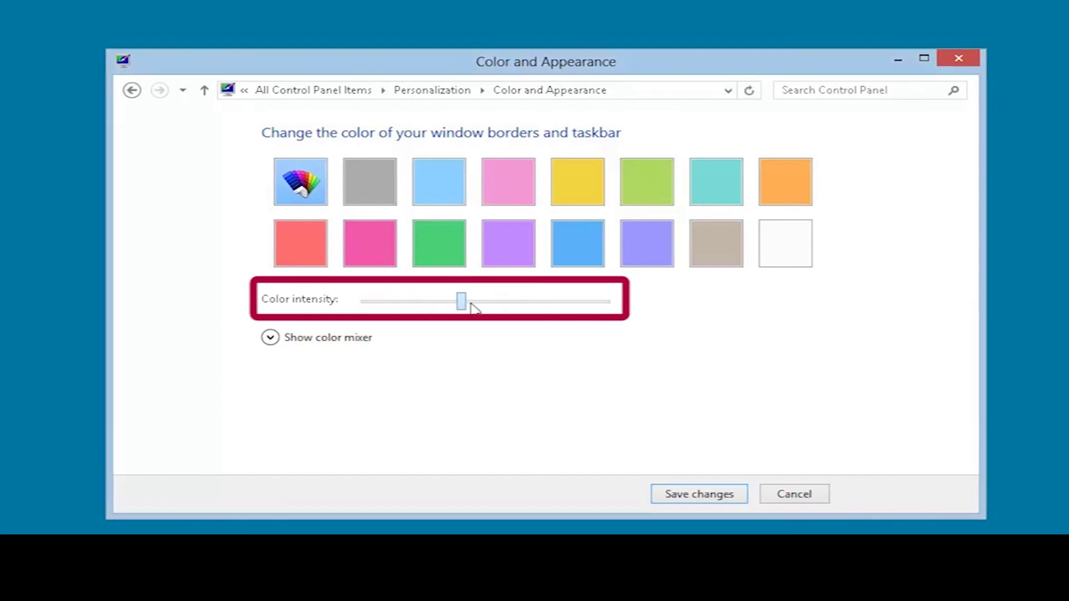
{"action": "left_click_drag", "start_coordinate": [388, 305], "coordinate": [590, 303]}
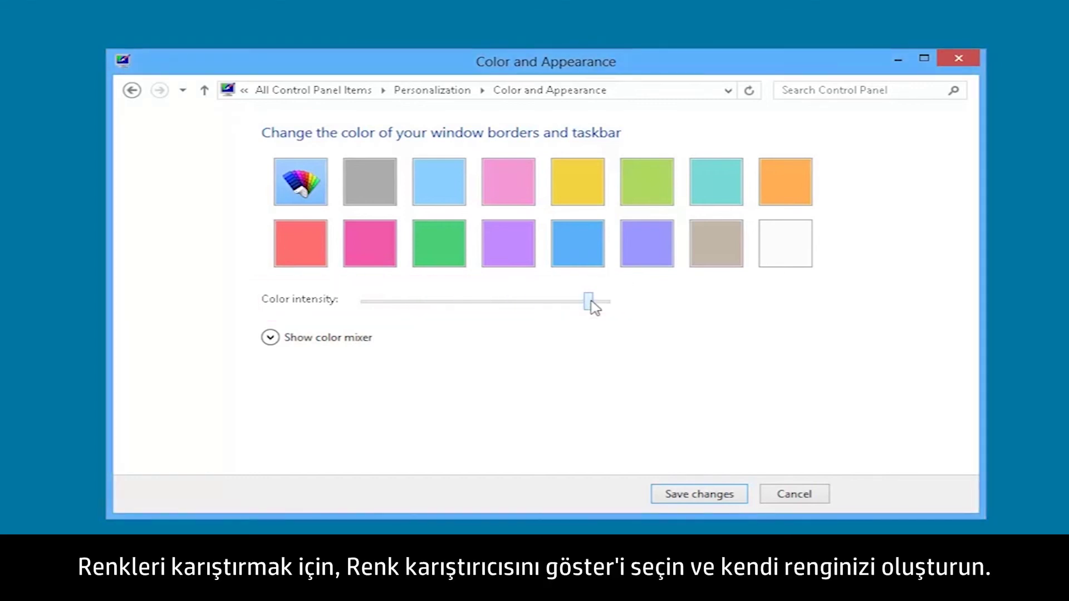
Mix a pink border colour with the hue, saturation and brightness sliders, then save it
{"action": "left_click", "coordinate": [270, 337]}
{"action": "mouse_move", "coordinate": [504, 367]}
{"action": "left_mouse_down"}
{"action": "mouse_move", "coordinate": [434, 373]}
{"action": "mouse_move", "coordinate": [580, 367]}
{"action": "left_mouse_up"}
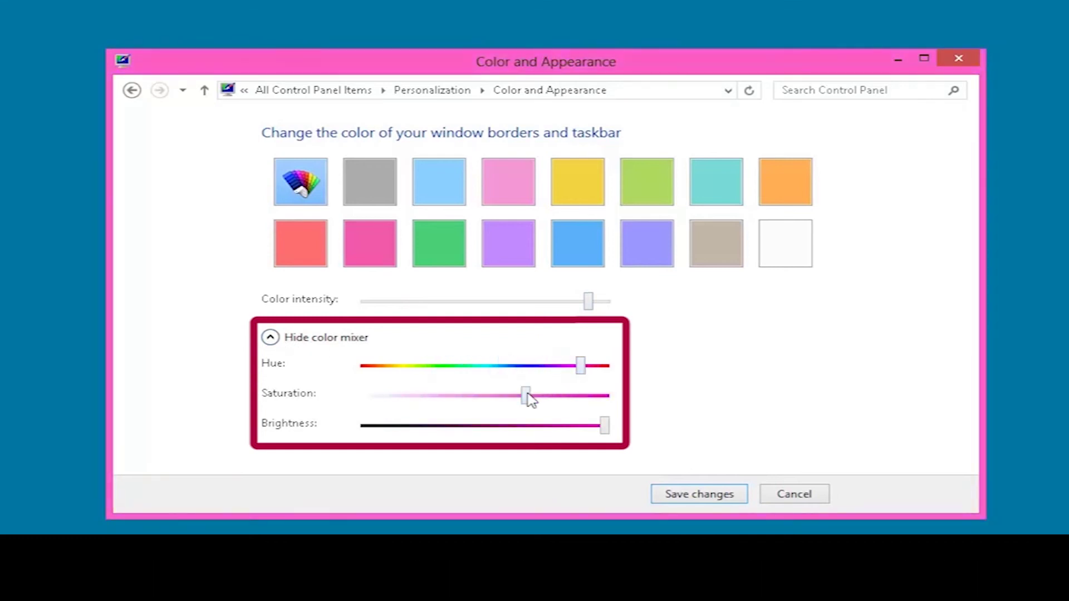
{"action": "mouse_move", "coordinate": [527, 396]}
{"action": "left_mouse_down"}
{"action": "mouse_move", "coordinate": [361, 400]}
{"action": "mouse_move", "coordinate": [532, 403]}
{"action": "left_mouse_up"}
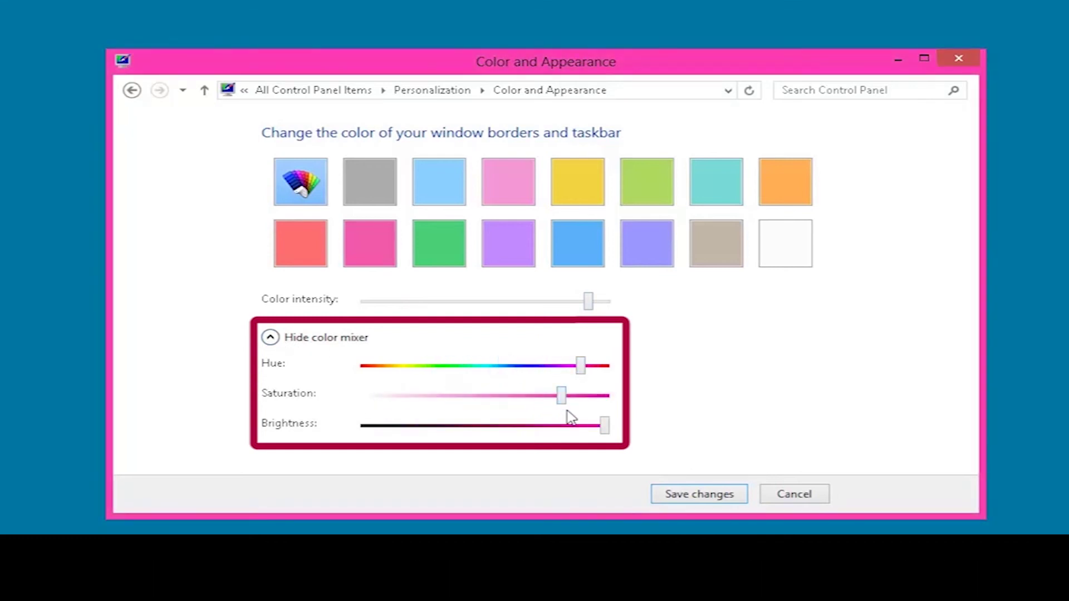
{"action": "mouse_move", "coordinate": [604, 425]}
{"action": "left_mouse_down"}
{"action": "mouse_move", "coordinate": [363, 425]}
{"action": "mouse_move", "coordinate": [607, 425]}
{"action": "mouse_move", "coordinate": [587, 426]}
{"action": "left_mouse_up"}
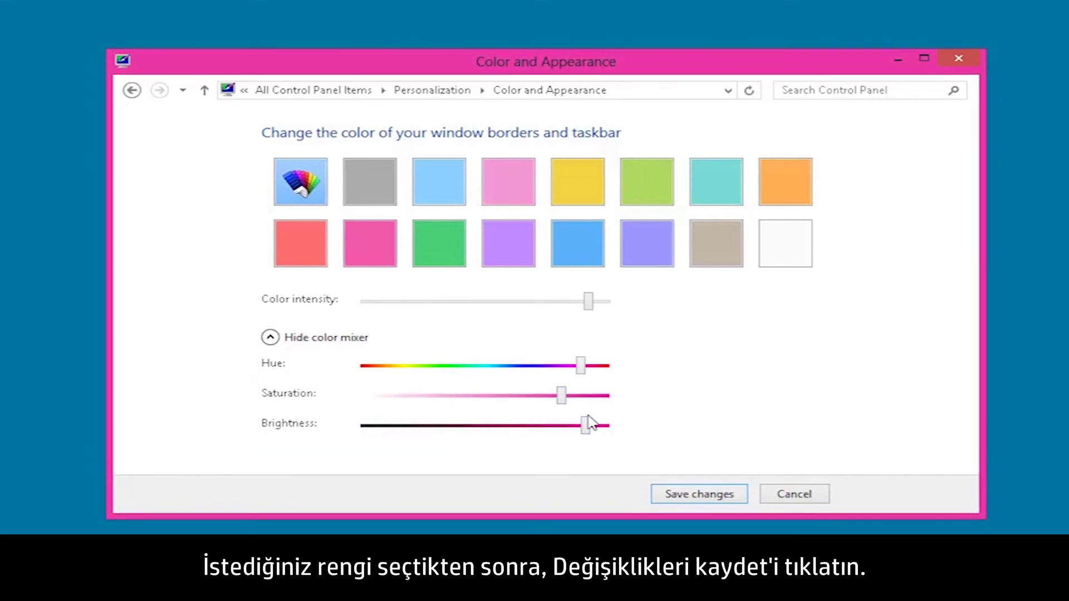
{"action": "left_click", "coordinate": [680, 496]}
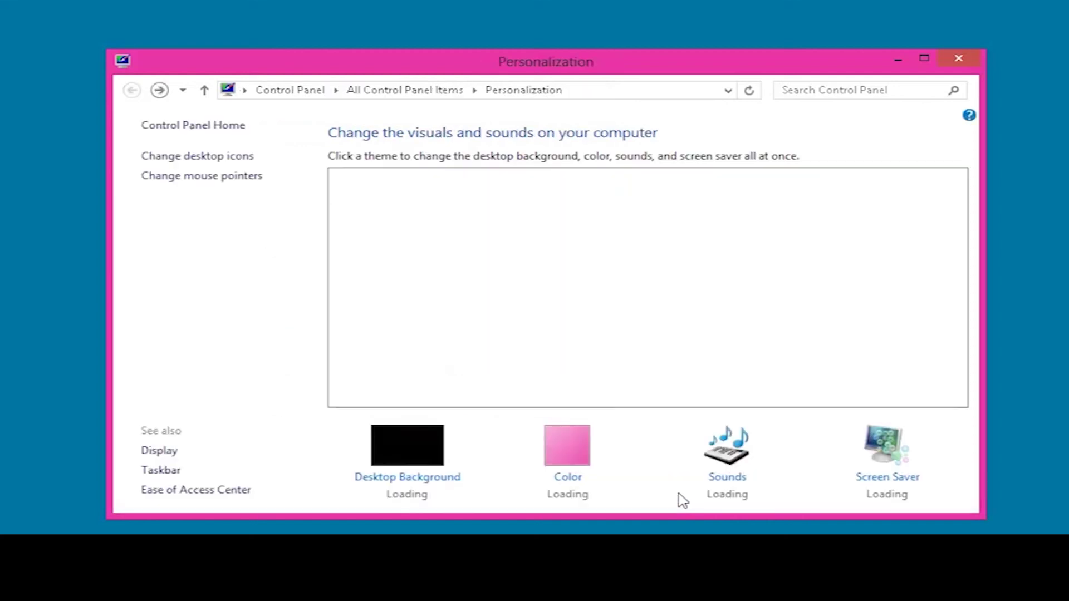